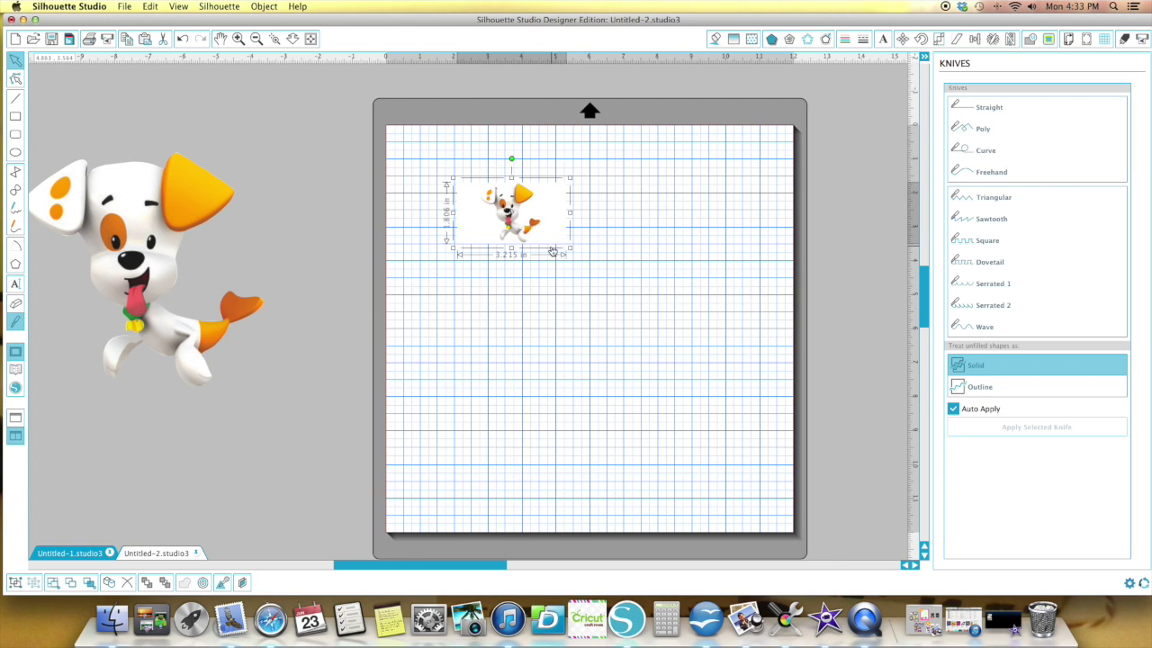
Enlarge the small puppy image to about 15.6 in wide and position the puppy within the mat
{"action": "left_click_drag", "start_coordinate": [570, 247], "coordinate": [818, 524]}
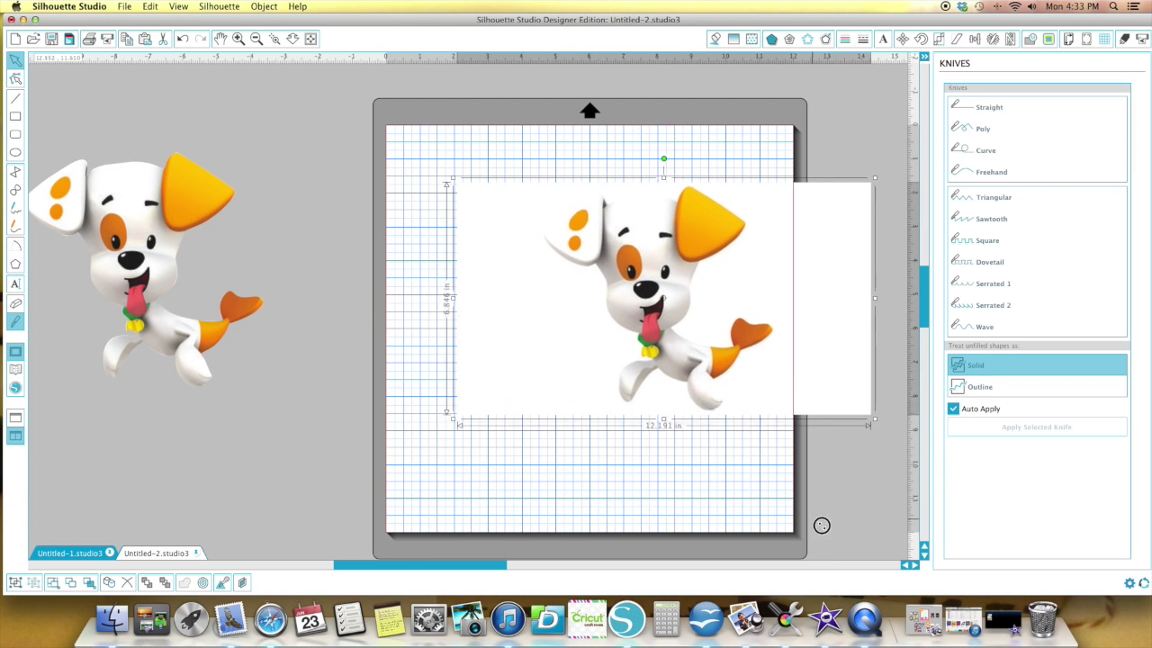
{"action": "left_click_drag", "start_coordinate": [664, 388], "coordinate": [554, 383]}
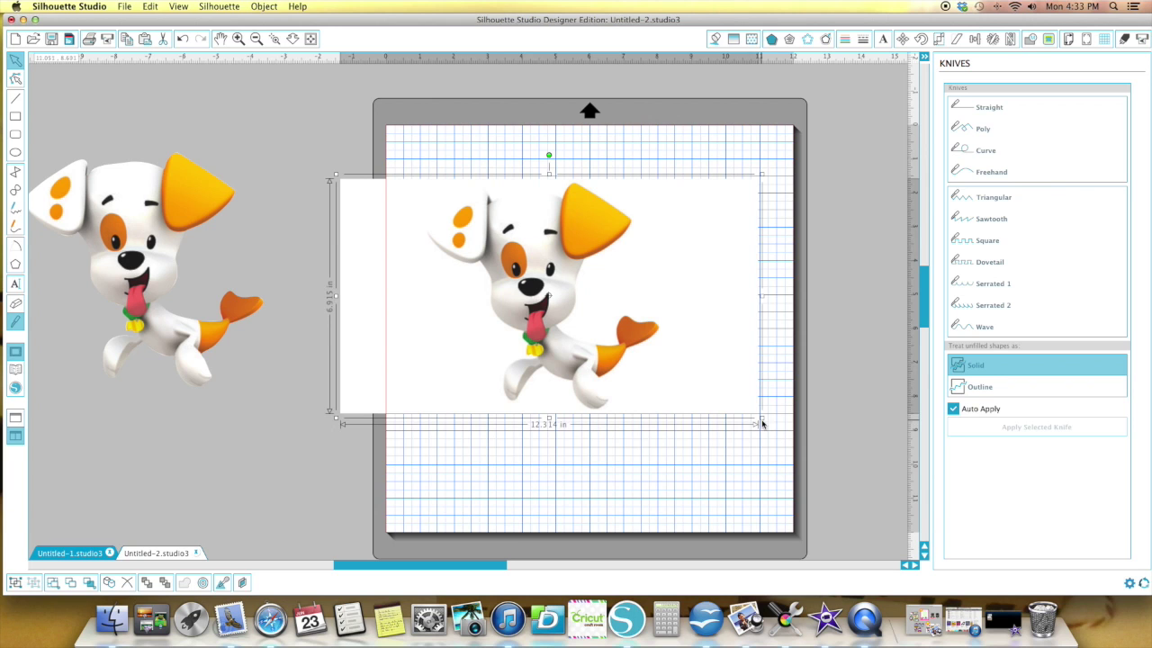
{"action": "left_click_drag", "start_coordinate": [761, 419], "coordinate": [872, 484]}
{"action": "left_click_drag", "start_coordinate": [687, 434], "coordinate": [635, 432]}
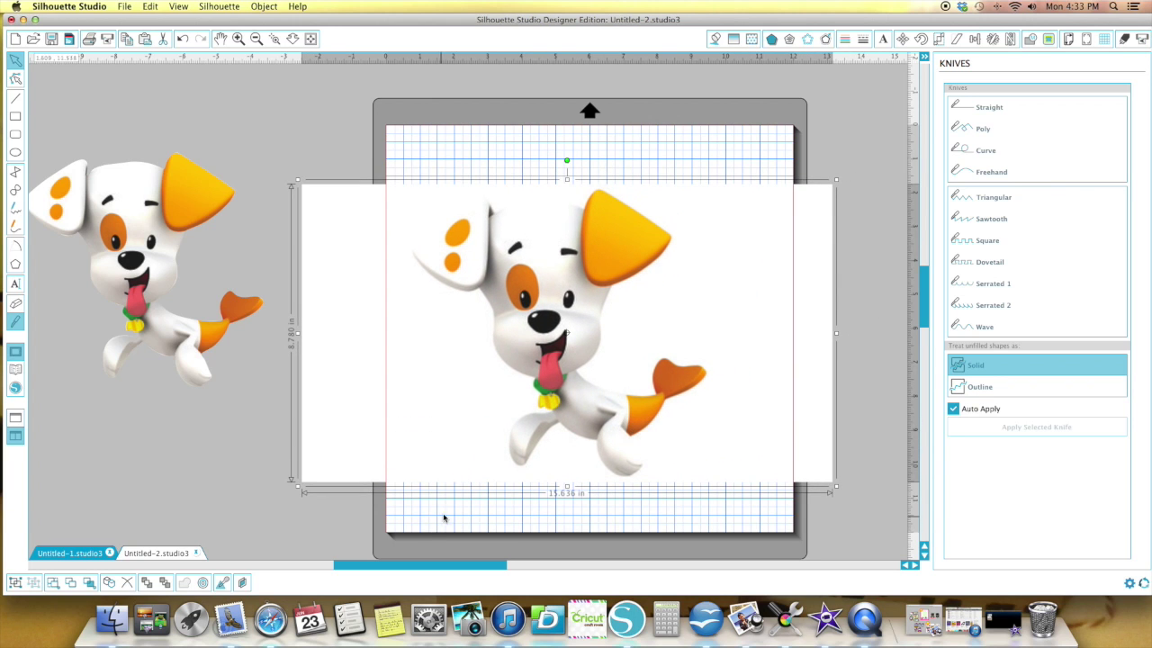
Switch to Safari, view the related 868 × 1000 Bubble Puppy image in the Google results, and return to Silhouette Studio
{"action": "left_click", "coordinate": [270, 621]}
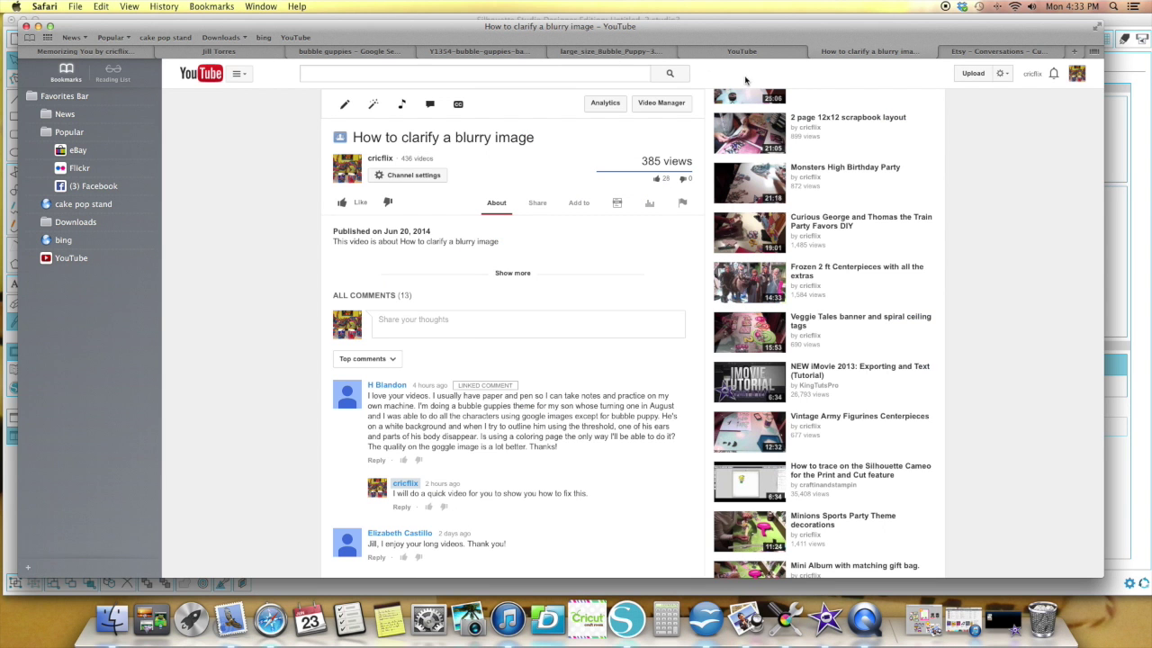
{"action": "left_click", "coordinate": [360, 51]}
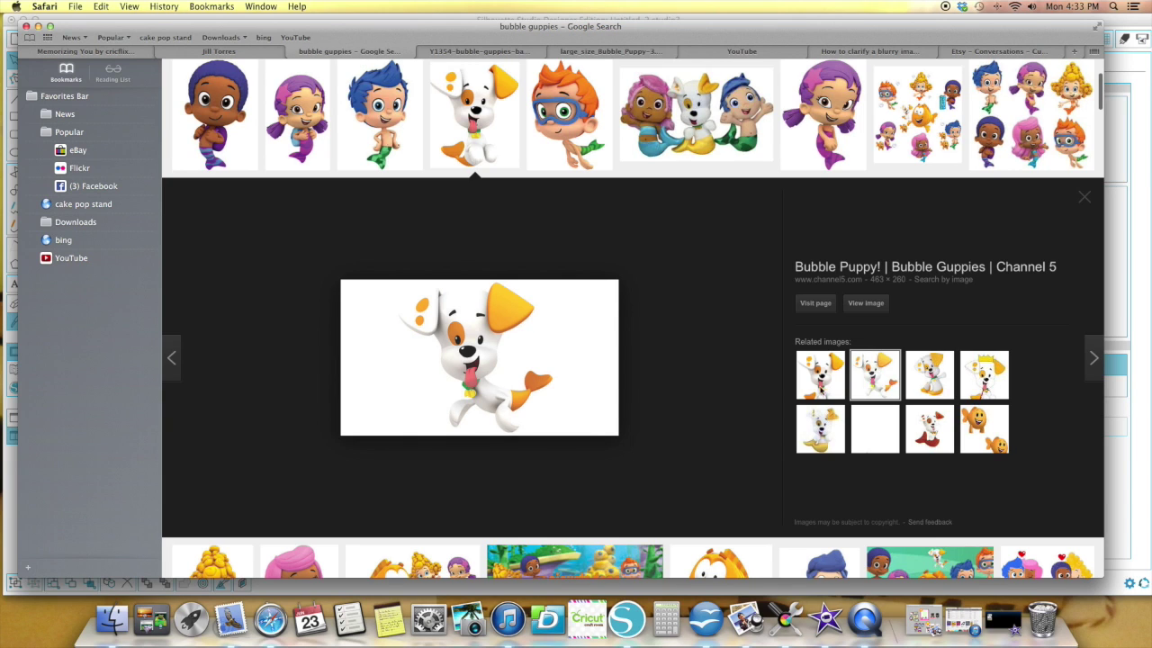
{"action": "left_click", "coordinate": [824, 393]}
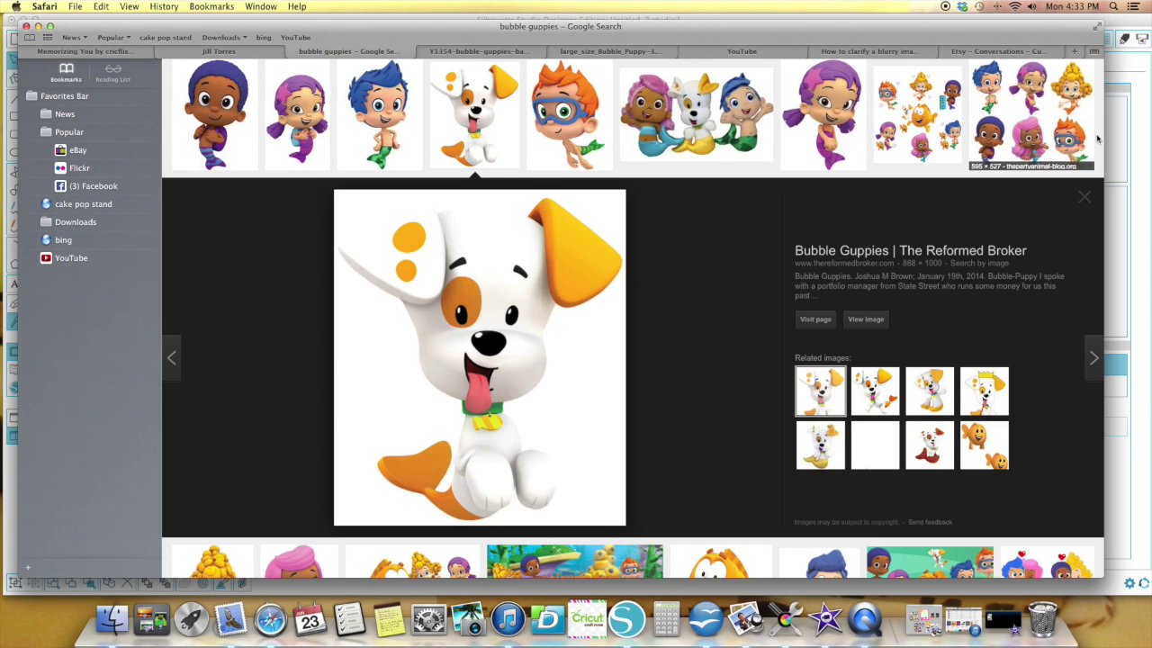
{"action": "left_click", "coordinate": [1116, 107]}
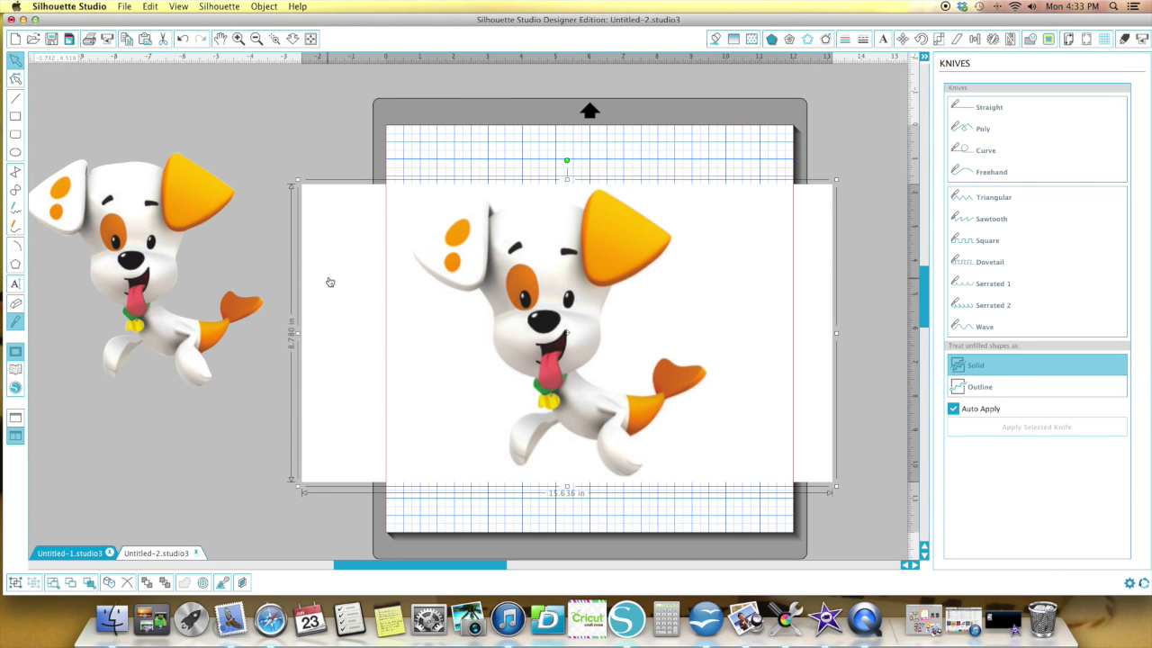
Try to trace the puppy with a selected trace area, the high pass filter off and the threshold at 94.9%
{"action": "left_click_drag", "start_coordinate": [554, 291], "coordinate": [556, 257]}
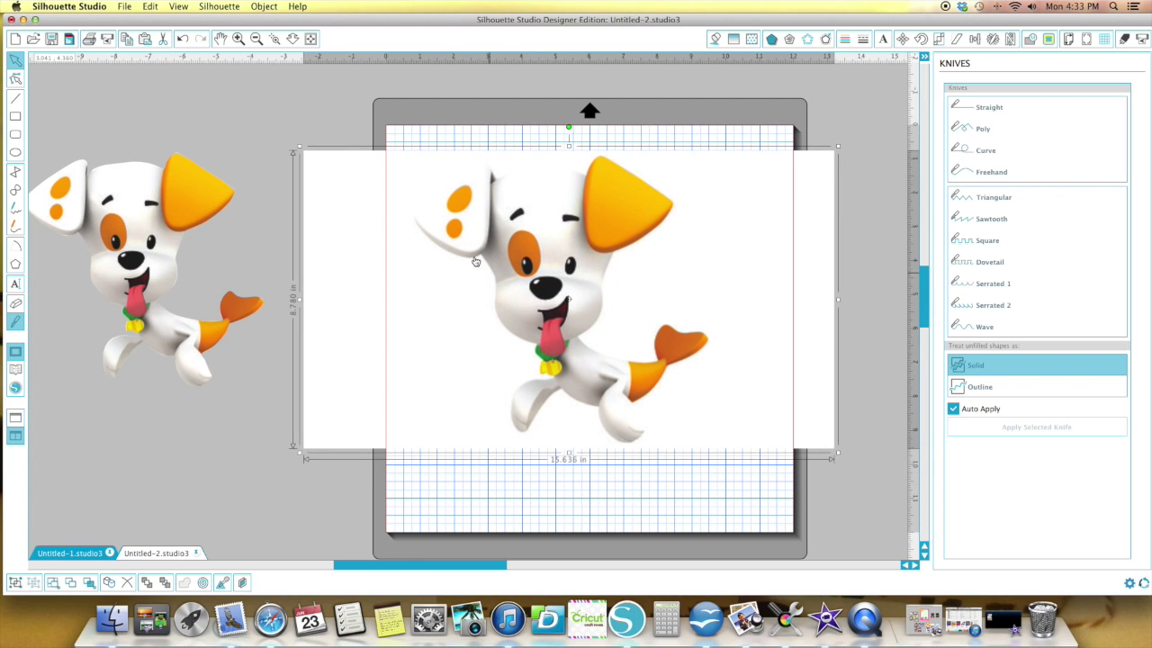
{"action": "left_click", "coordinate": [1049, 40]}
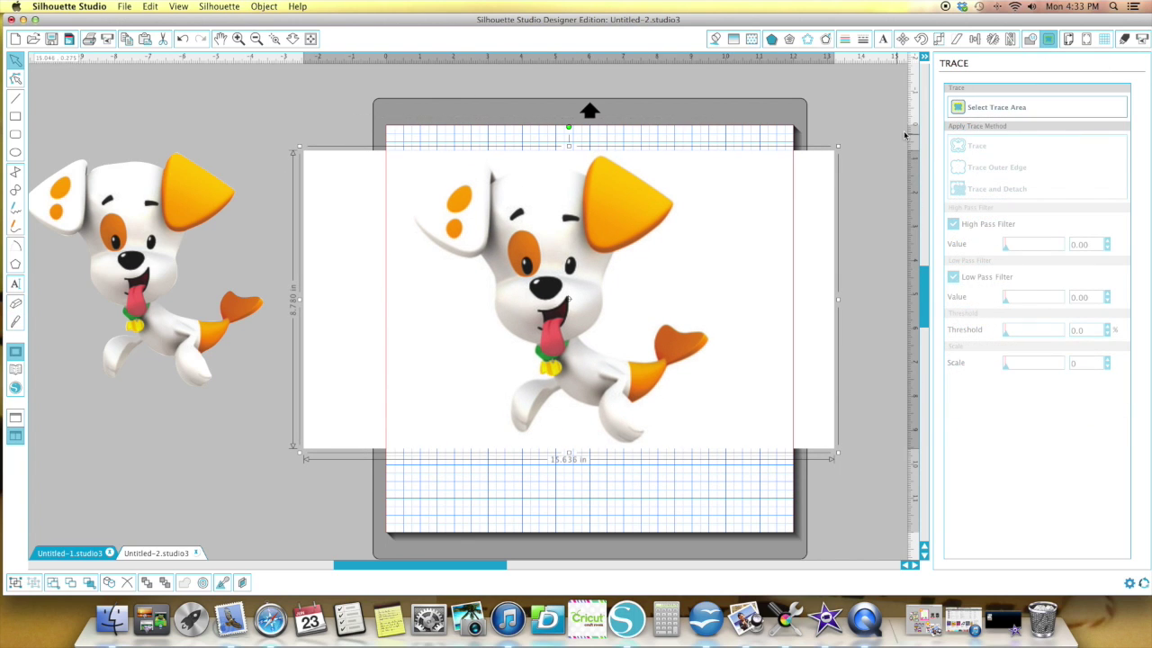
{"action": "left_click", "coordinate": [959, 107]}
{"action": "mouse_move", "coordinate": [390, 135]}
{"action": "left_mouse_down"}
{"action": "mouse_move", "coordinate": [632, 159]}
{"action": "mouse_move", "coordinate": [774, 493]}
{"action": "left_mouse_up"}
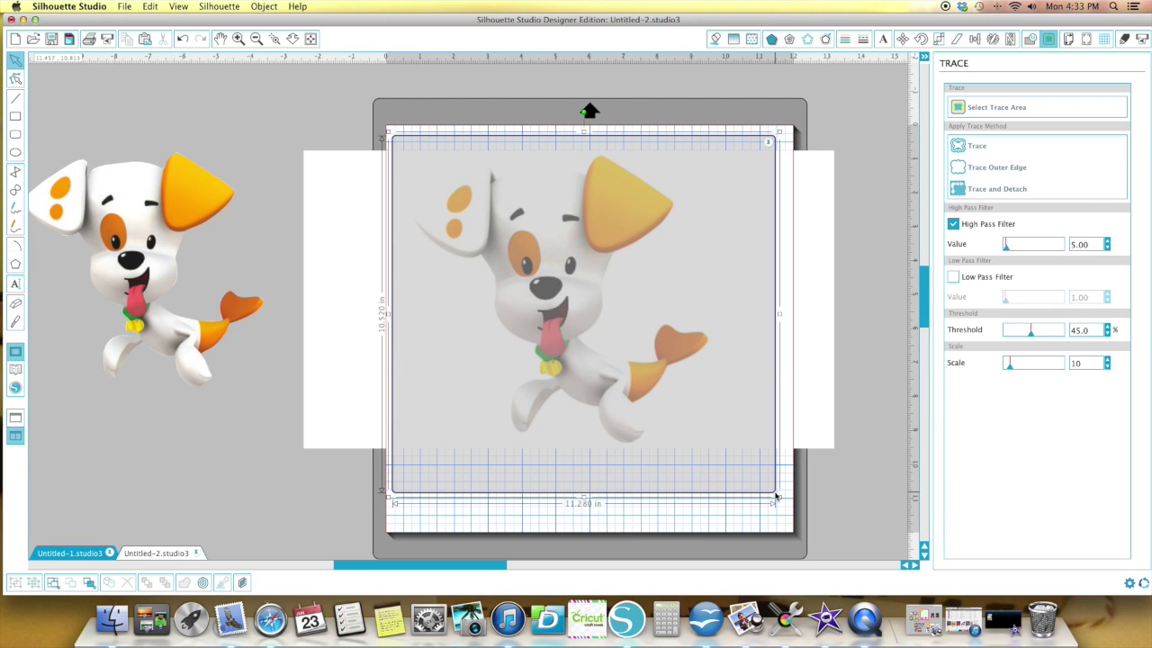
{"action": "left_click", "coordinate": [953, 224]}
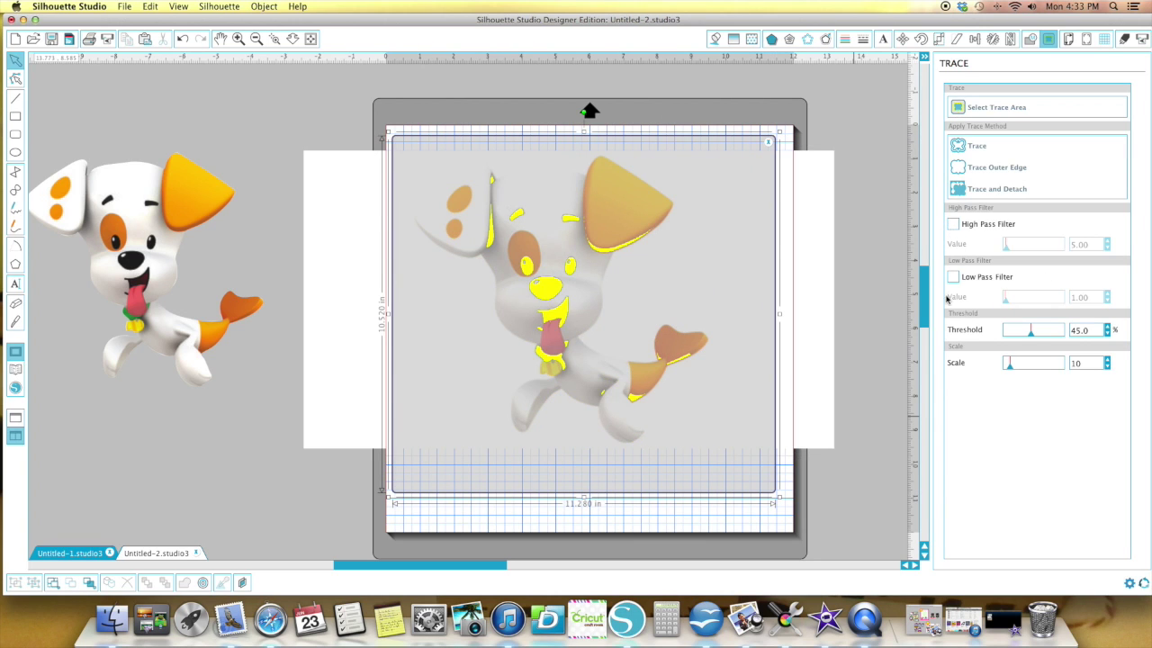
{"action": "left_click_drag", "start_coordinate": [1031, 333], "coordinate": [1061, 333]}
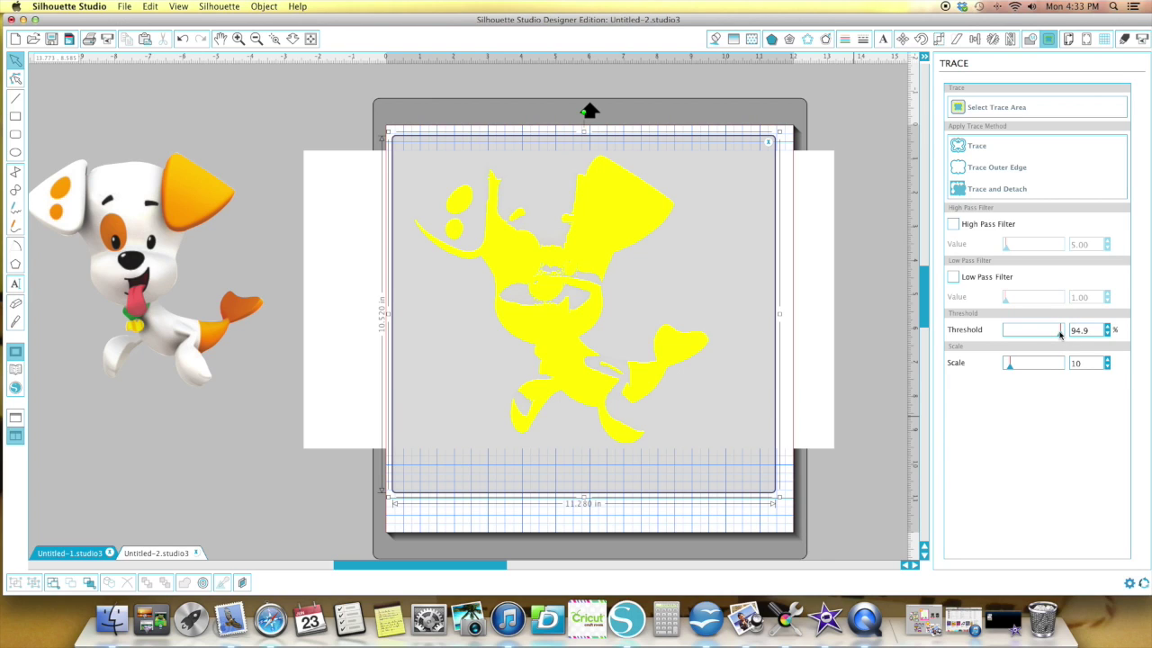
{"action": "left_click", "coordinate": [768, 143]}
Move the puppy image to the mat's upper edge and start a Curve knife outline along the top of the white ear
{"action": "mouse_move", "coordinate": [599, 237]}
{"action": "left_mouse_down"}
{"action": "mouse_move", "coordinate": [597, 192]}
{"action": "mouse_move", "coordinate": [597, 212]}
{"action": "left_mouse_up"}
{"action": "left_click", "coordinate": [198, 72]}
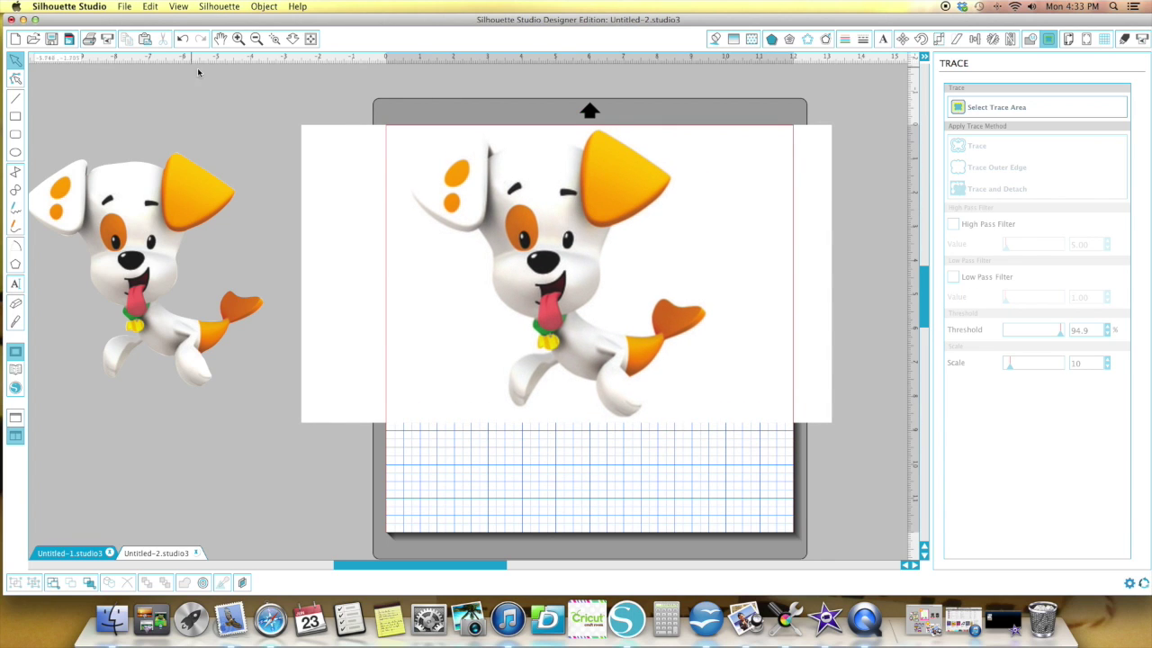
{"action": "left_click", "coordinate": [237, 37]}
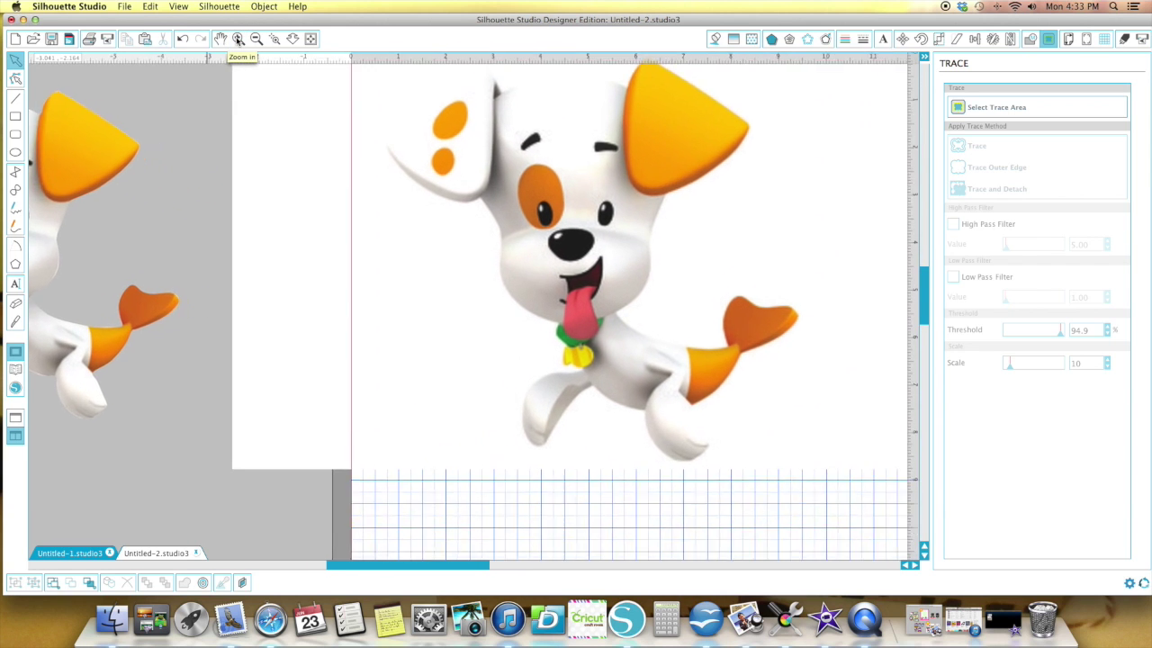
{"action": "left_click", "coordinate": [238, 38]}
{"action": "left_click_drag", "start_coordinate": [557, 177], "coordinate": [478, 362]}
{"action": "left_click_drag", "start_coordinate": [639, 224], "coordinate": [640, 270]}
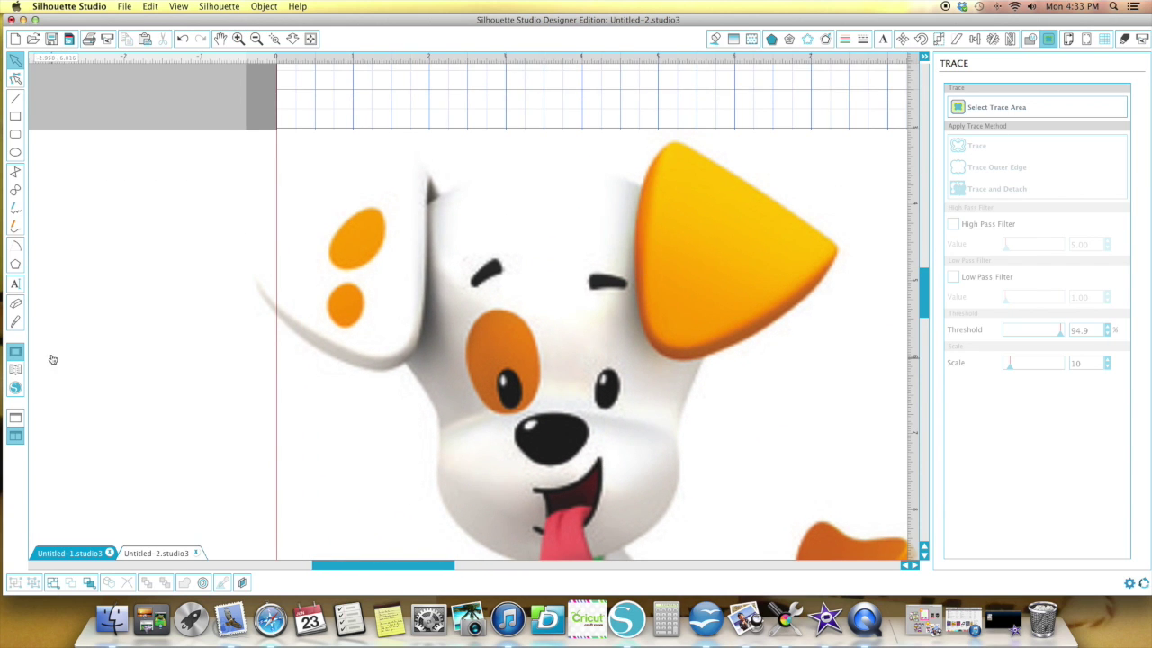
{"action": "left_click", "coordinate": [14, 320]}
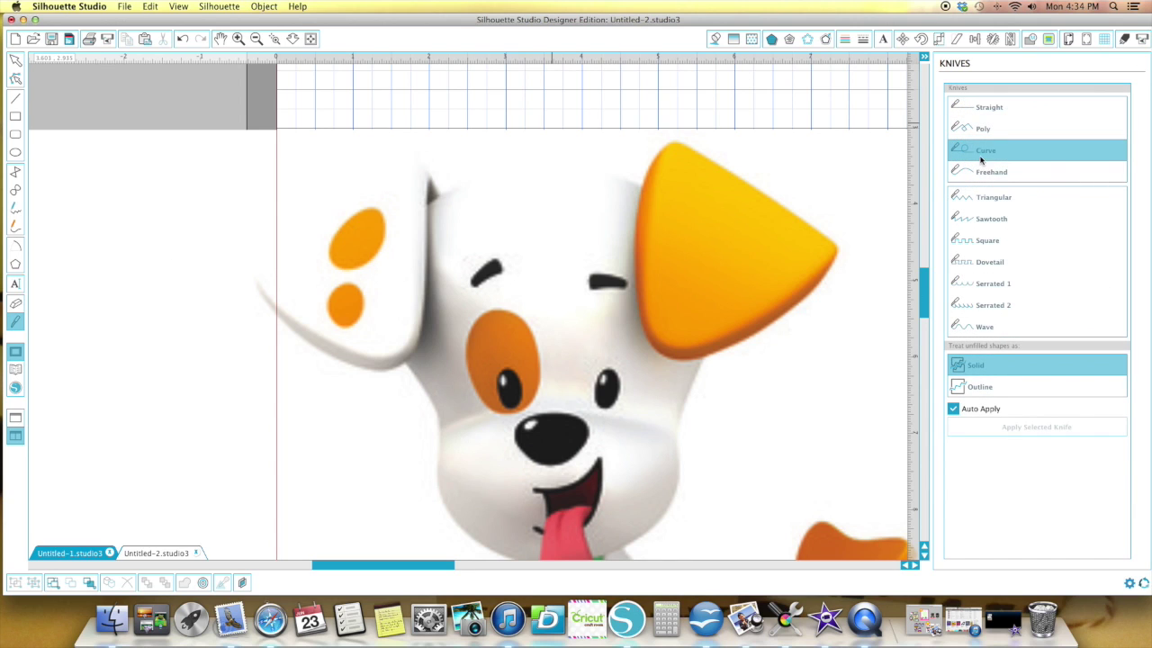
{"action": "left_click", "coordinate": [253, 278]}
{"action": "left_click", "coordinate": [281, 243]}
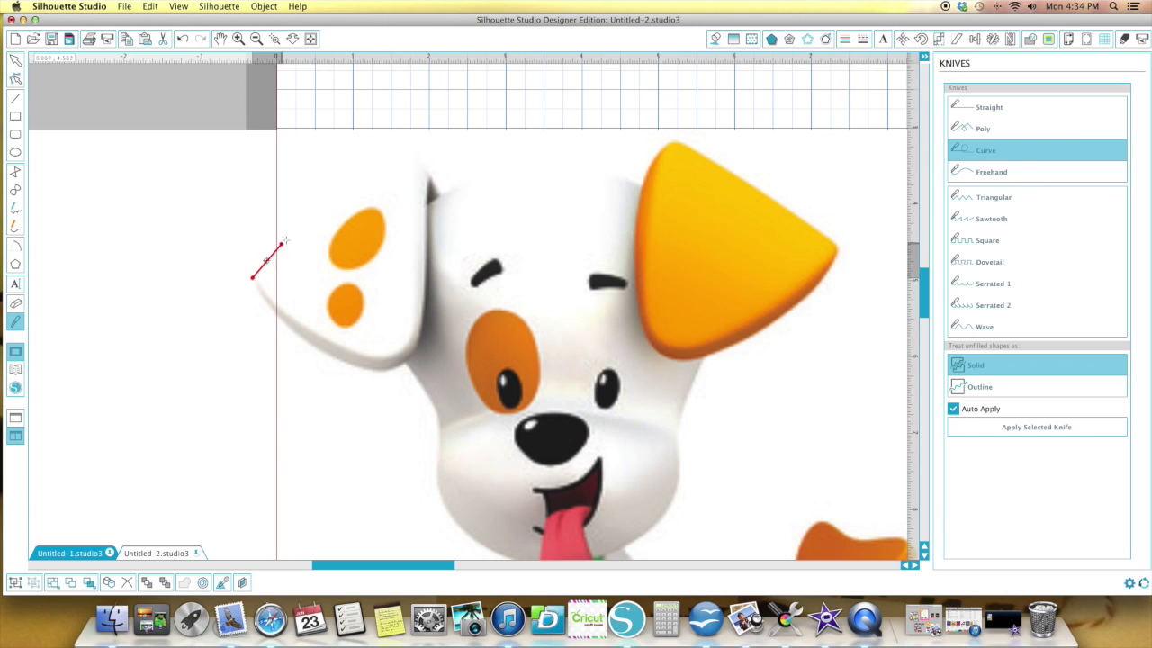
{"action": "mouse_move", "coordinate": [327, 208]}
{"action": "left_mouse_down"}
{"action": "mouse_move", "coordinate": [422, 164]}
{"action": "mouse_move", "coordinate": [427, 202]}
{"action": "left_mouse_up"}
{"action": "left_click", "coordinate": [428, 202]}
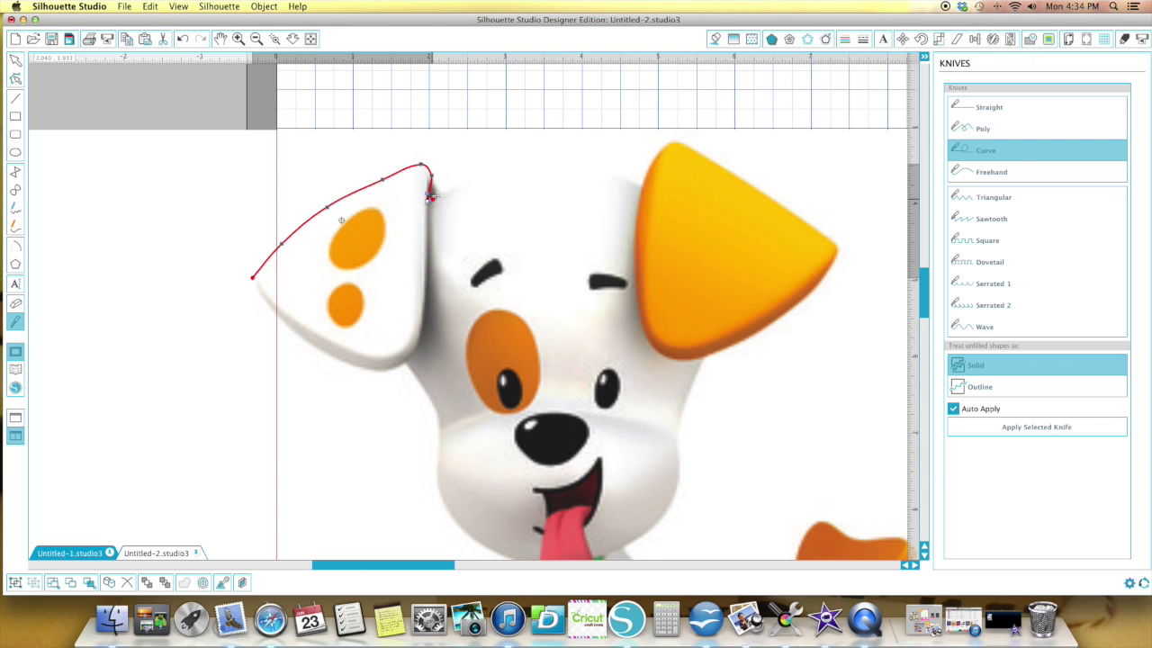
Continue the knife outline across the top of the puppy's head to the base of the orange ear
{"action": "left_click", "coordinate": [454, 192]}
{"action": "left_click", "coordinate": [502, 171]}
{"action": "left_click", "coordinate": [501, 171]}
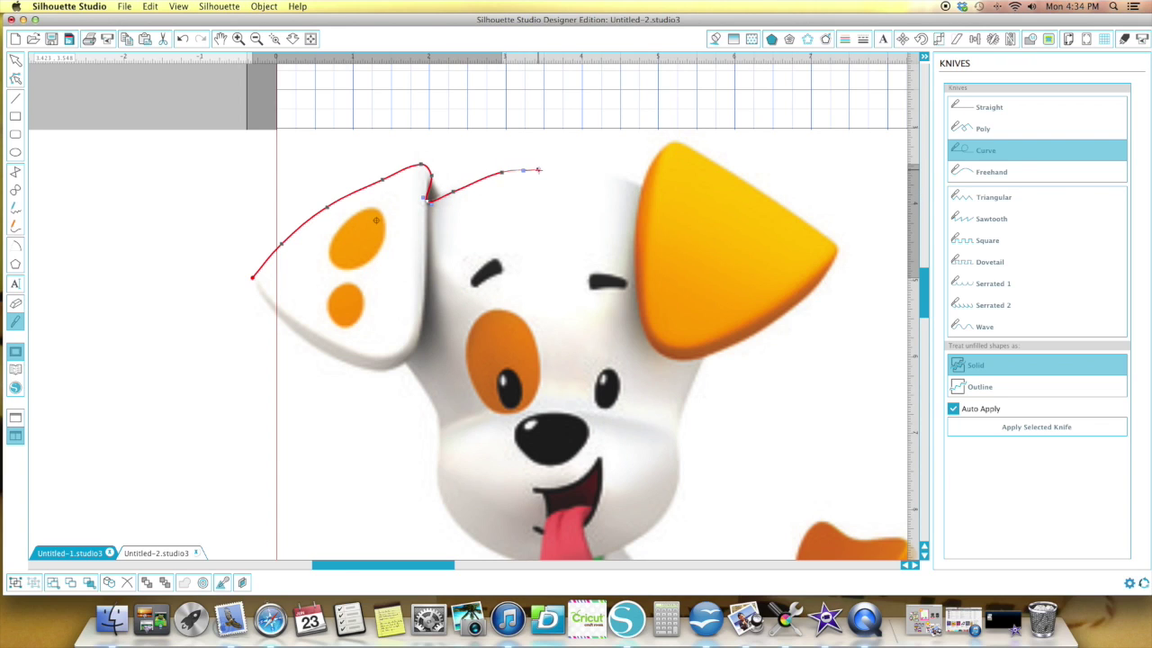
{"action": "left_click", "coordinate": [579, 167]}
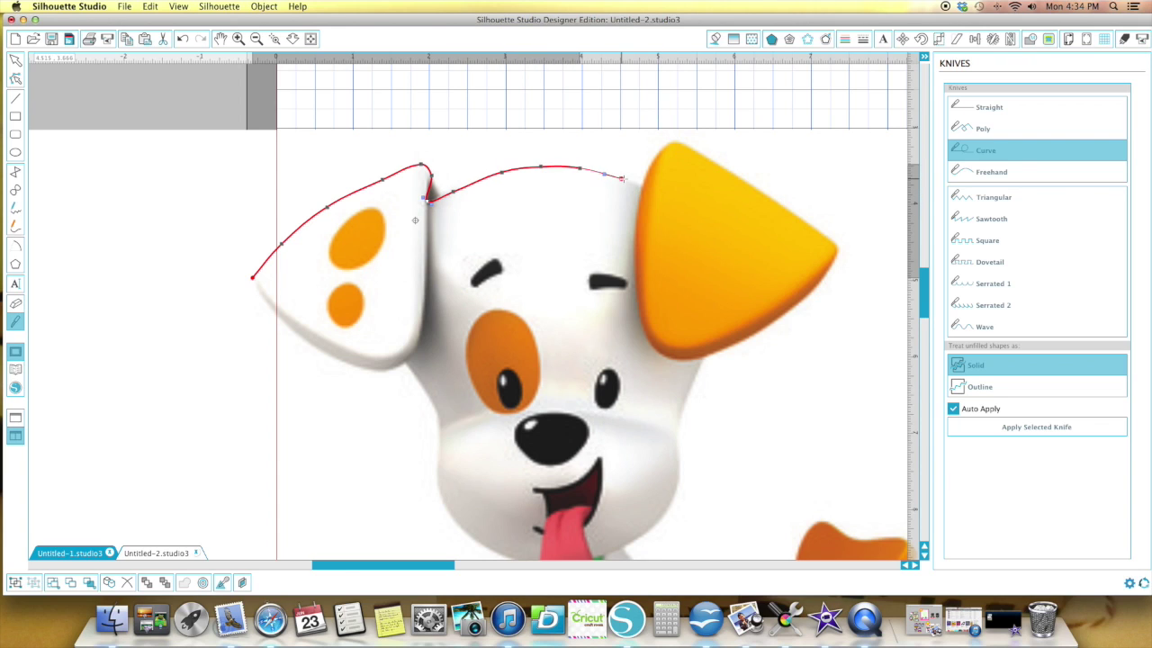
{"action": "left_click", "coordinate": [642, 187]}
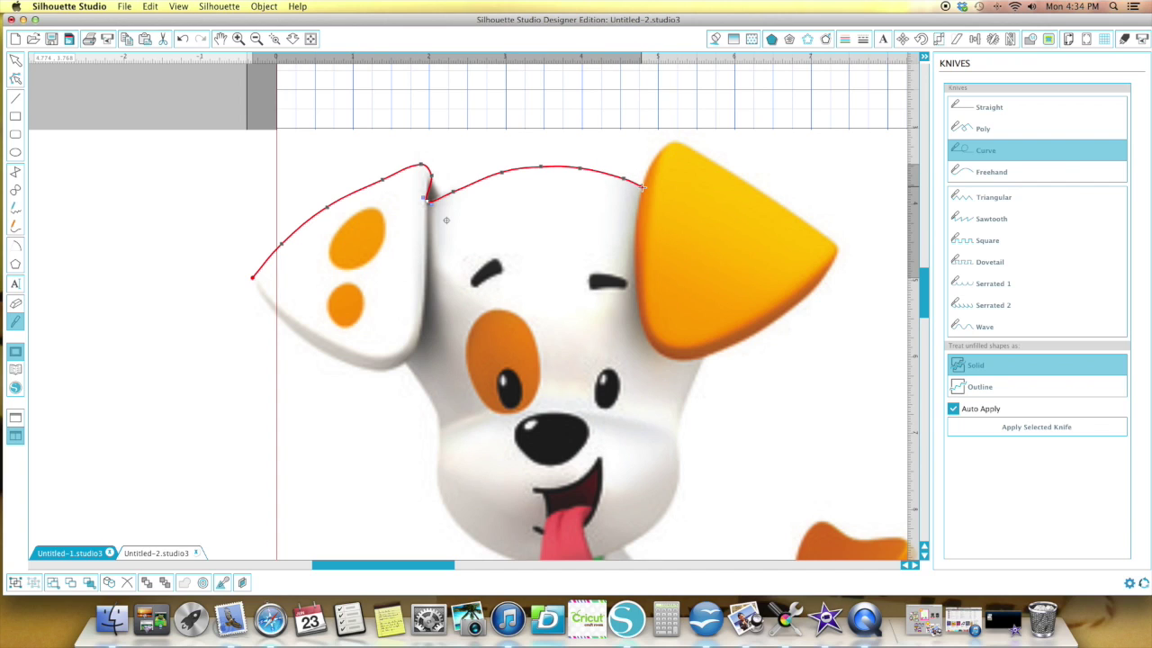
Continue the knife outline around the orange ear and down the adjoining cheek to the chin
{"action": "left_click", "coordinate": [675, 141]}
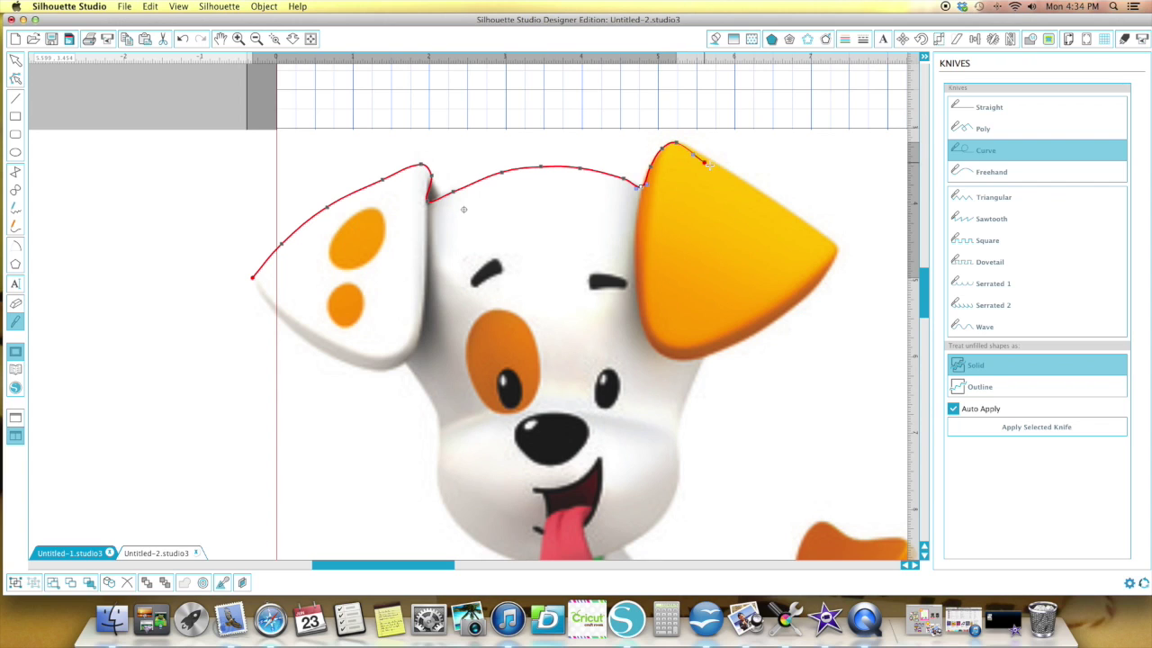
{"action": "left_click", "coordinate": [797, 212]}
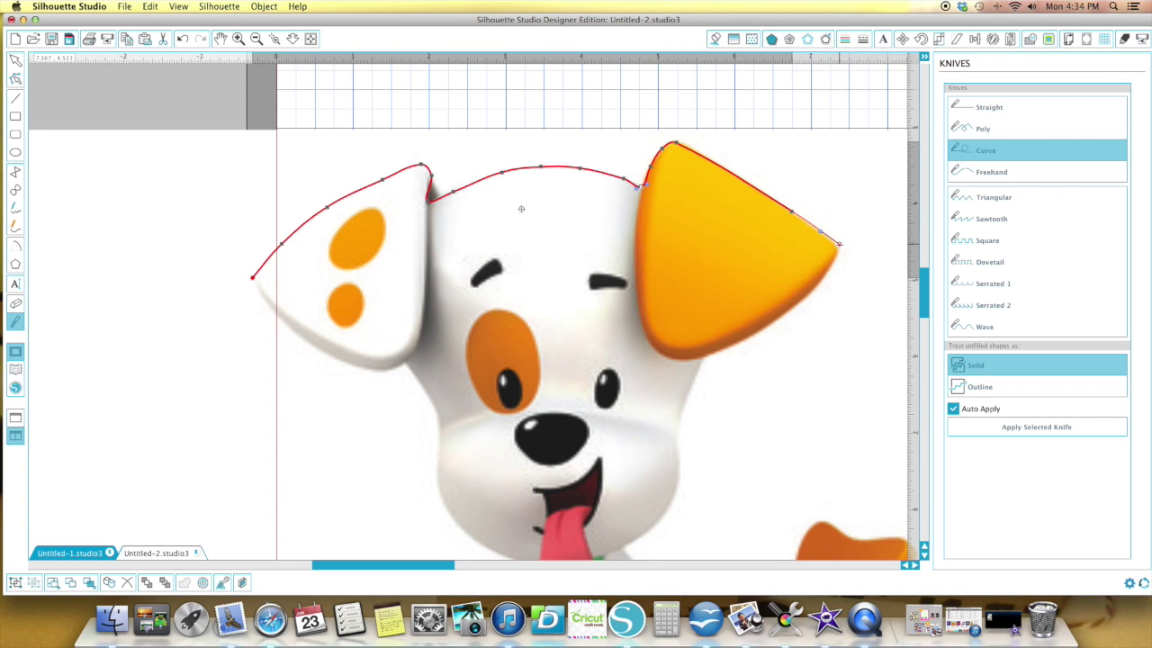
{"action": "left_click", "coordinate": [839, 246]}
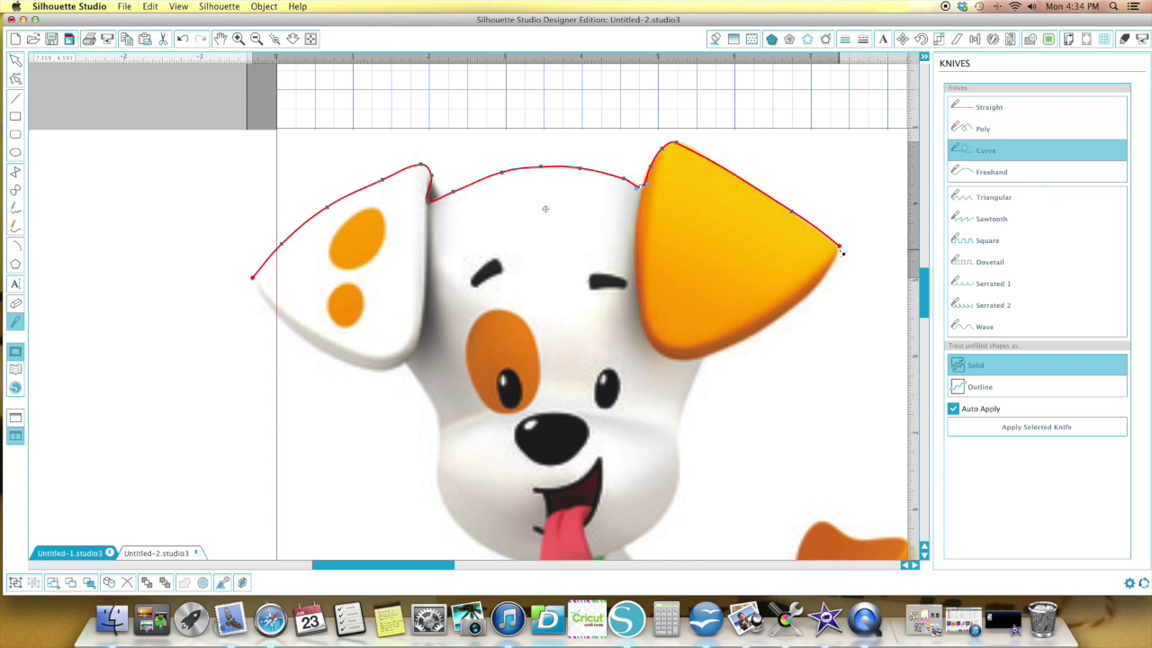
{"action": "left_click", "coordinate": [832, 268]}
{"action": "left_click", "coordinate": [815, 284]}
{"action": "left_click", "coordinate": [805, 296]}
{"action": "left_click", "coordinate": [759, 330]}
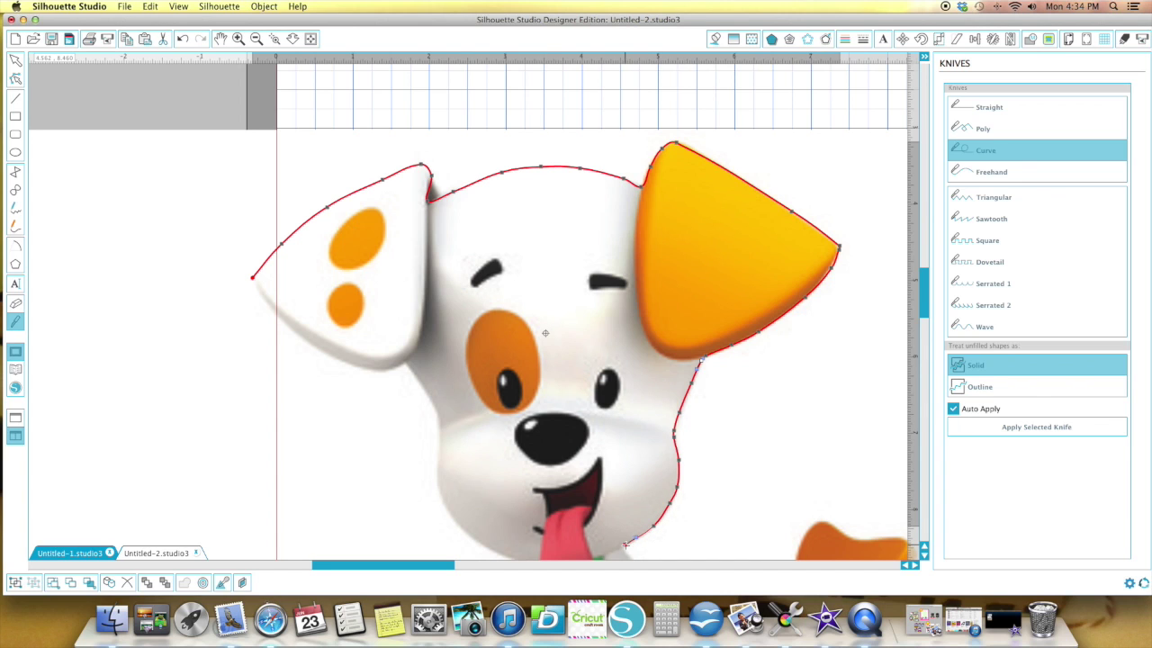
Continue the knife outline from the chin along the neck and back towards the base of the tail
{"action": "scroll", "coordinate": [625, 544], "scroll_direction": "down", "scroll_amount": 5}
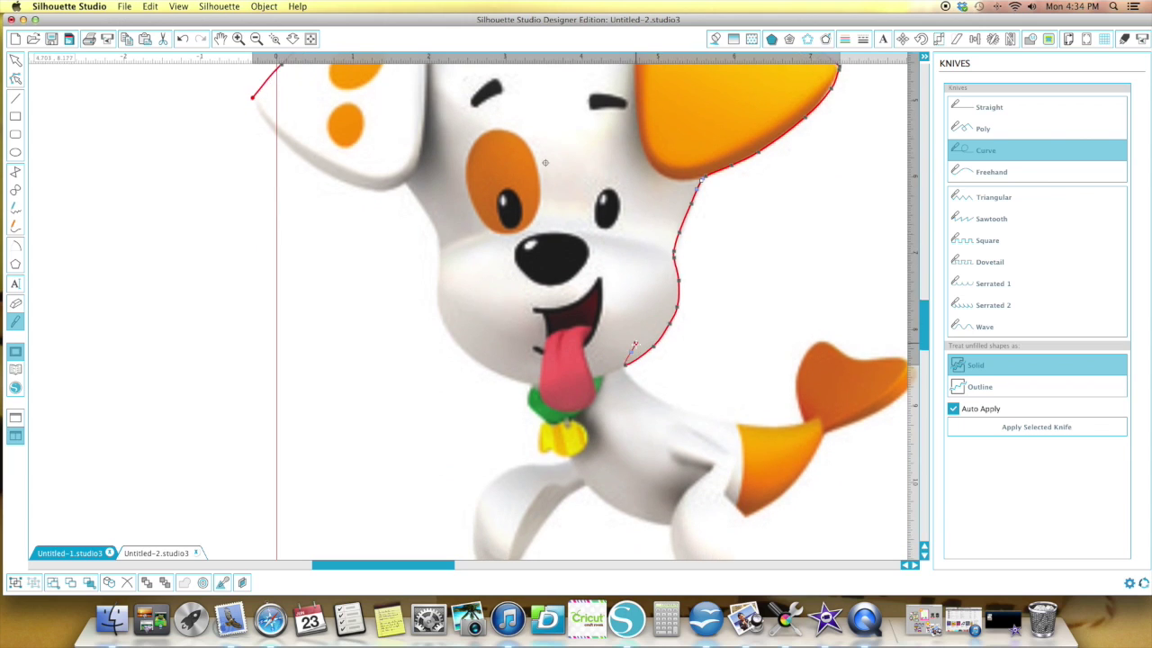
{"action": "scroll", "coordinate": [634, 343], "scroll_direction": "down", "scroll_amount": 1}
{"action": "left_click", "coordinate": [625, 343]}
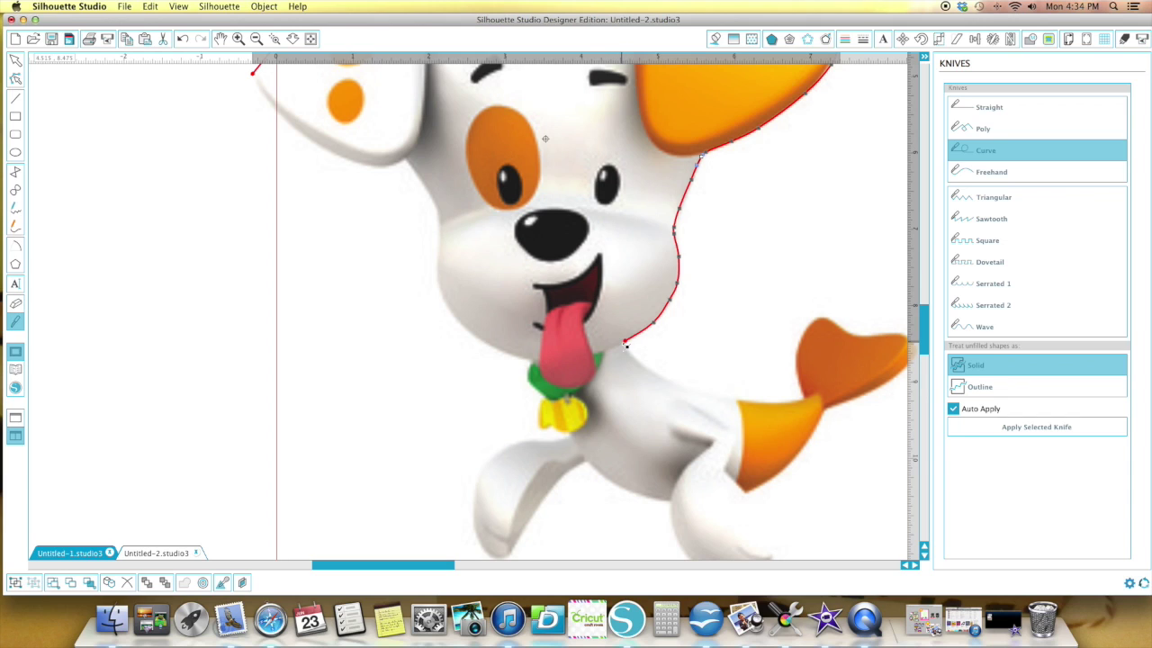
{"action": "left_click", "coordinate": [627, 351]}
{"action": "left_click", "coordinate": [638, 361]}
{"action": "left_click", "coordinate": [657, 374]}
{"action": "left_click", "coordinate": [679, 385]}
{"action": "left_click", "coordinate": [702, 392]}
{"action": "left_click", "coordinate": [715, 395]}
{"action": "left_click", "coordinate": [724, 397]}
{"action": "left_click", "coordinate": [752, 400]}
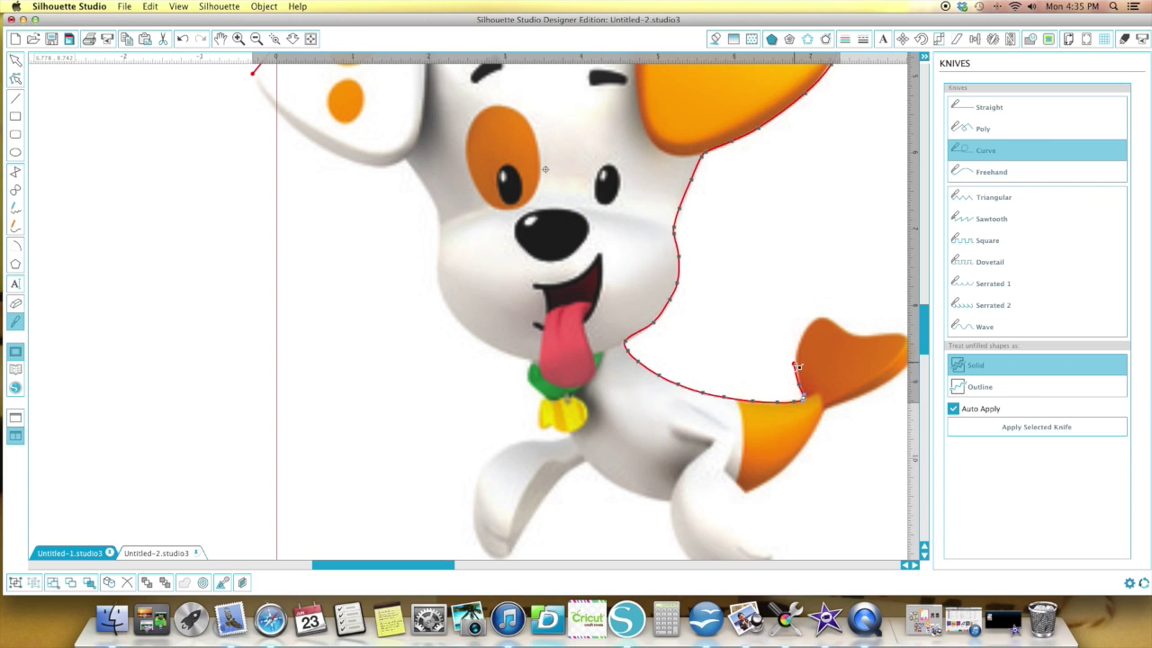
Undo the misplaced point and continue the knife outline around the tail, legs and belly up to the yellow collar tag
{"action": "key", "text": "super+z"}
{"action": "left_click", "coordinate": [823, 317]}
{"action": "left_click", "coordinate": [840, 327]}
{"action": "left_click", "coordinate": [848, 333]}
{"action": "mouse_move", "coordinate": [847, 333]}
{"action": "left_mouse_down"}
{"action": "mouse_move", "coordinate": [895, 344]}
{"action": "mouse_move", "coordinate": [887, 371]}
{"action": "mouse_move", "coordinate": [845, 408]}
{"action": "mouse_move", "coordinate": [841, 396]}
{"action": "mouse_move", "coordinate": [804, 408]}
{"action": "mouse_move", "coordinate": [779, 457]}
{"action": "mouse_move", "coordinate": [726, 491]}
{"action": "mouse_move", "coordinate": [739, 518]}
{"action": "mouse_move", "coordinate": [752, 459]}
{"action": "mouse_move", "coordinate": [753, 473]}
{"action": "mouse_move", "coordinate": [732, 485]}
{"action": "mouse_move", "coordinate": [688, 485]}
{"action": "mouse_move", "coordinate": [660, 454]}
{"action": "mouse_move", "coordinate": [651, 406]}
{"action": "mouse_move", "coordinate": [603, 396]}
{"action": "mouse_move", "coordinate": [568, 368]}
{"action": "mouse_move", "coordinate": [474, 466]}
{"action": "mouse_move", "coordinate": [452, 428]}
{"action": "mouse_move", "coordinate": [457, 389]}
{"action": "mouse_move", "coordinate": [483, 352]}
{"action": "mouse_move", "coordinate": [544, 346]}
{"action": "left_mouse_up"}
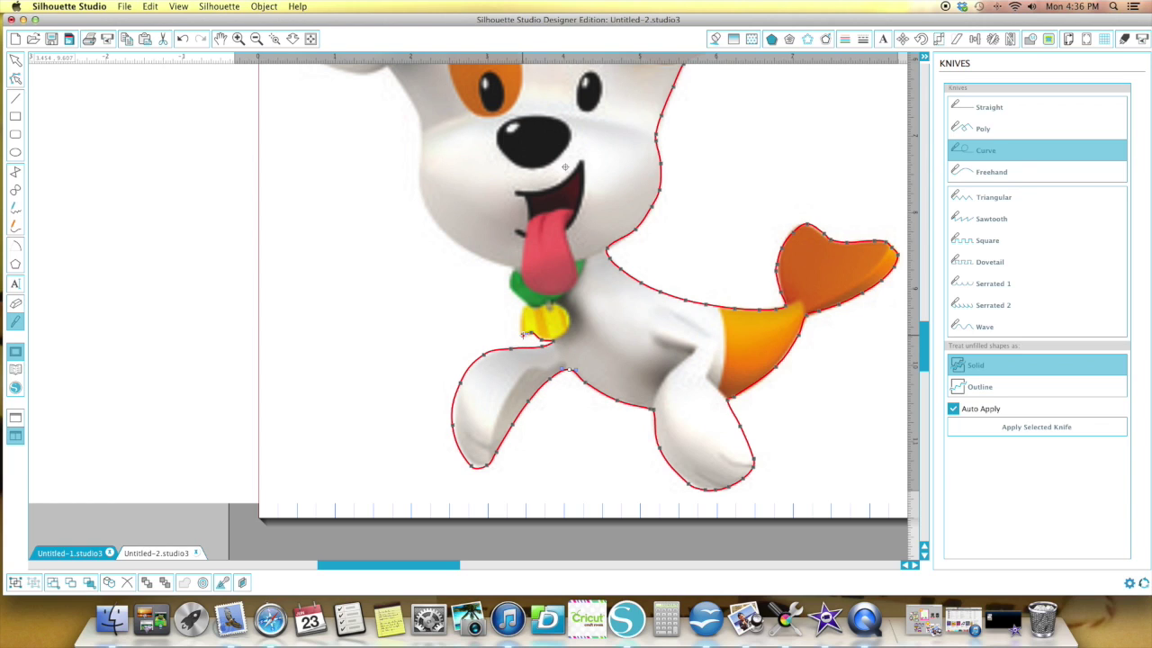
Continue the knife outline around the yellow tag and green collar, then along the chin and up the cheek
{"action": "left_click", "coordinate": [520, 321]}
{"action": "left_click", "coordinate": [529, 304]}
{"action": "left_click", "coordinate": [512, 269]}
{"action": "left_click", "coordinate": [493, 262]}
{"action": "mouse_move", "coordinate": [472, 254]}
{"action": "left_mouse_down"}
{"action": "mouse_move", "coordinate": [422, 199]}
{"action": "mouse_move", "coordinate": [423, 129]}
{"action": "left_mouse_up"}
{"action": "left_click", "coordinate": [422, 118]}
Carry the knife outline up the side of the head and along the white ear's lower edge, closing it at the starting point
{"action": "scroll", "coordinate": [422, 117], "scroll_direction": "up", "scroll_amount": 3}
{"action": "left_click_drag", "start_coordinate": [373, 239], "coordinate": [374, 236]}
{"action": "left_click", "coordinate": [395, 176]}
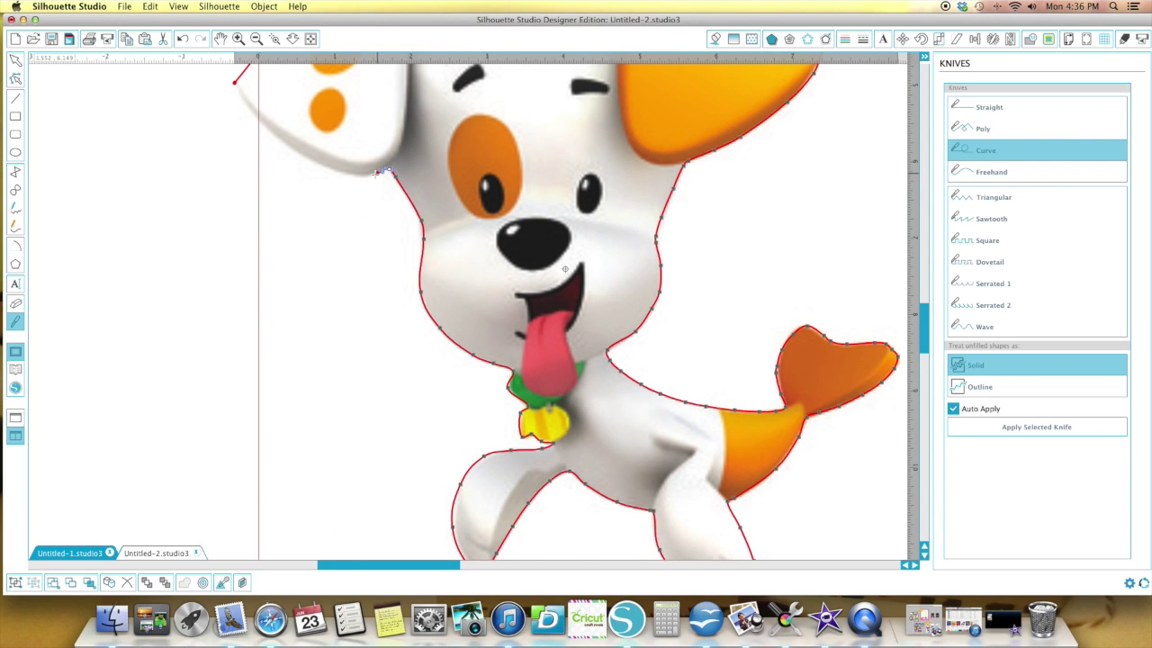
{"action": "left_click", "coordinate": [342, 173]}
{"action": "left_click", "coordinate": [317, 164]}
{"action": "left_click_drag", "start_coordinate": [277, 135], "coordinate": [238, 92]}
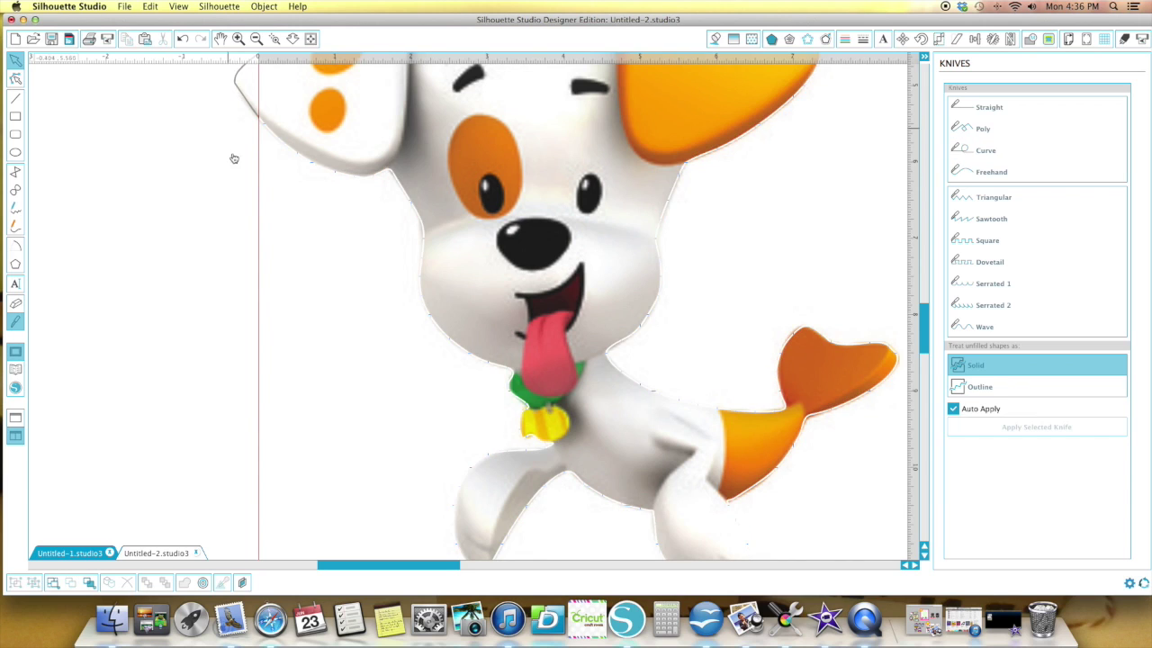
Pull the white background piece away from the cut-out puppy and delete it
{"action": "left_click", "coordinate": [257, 39]}
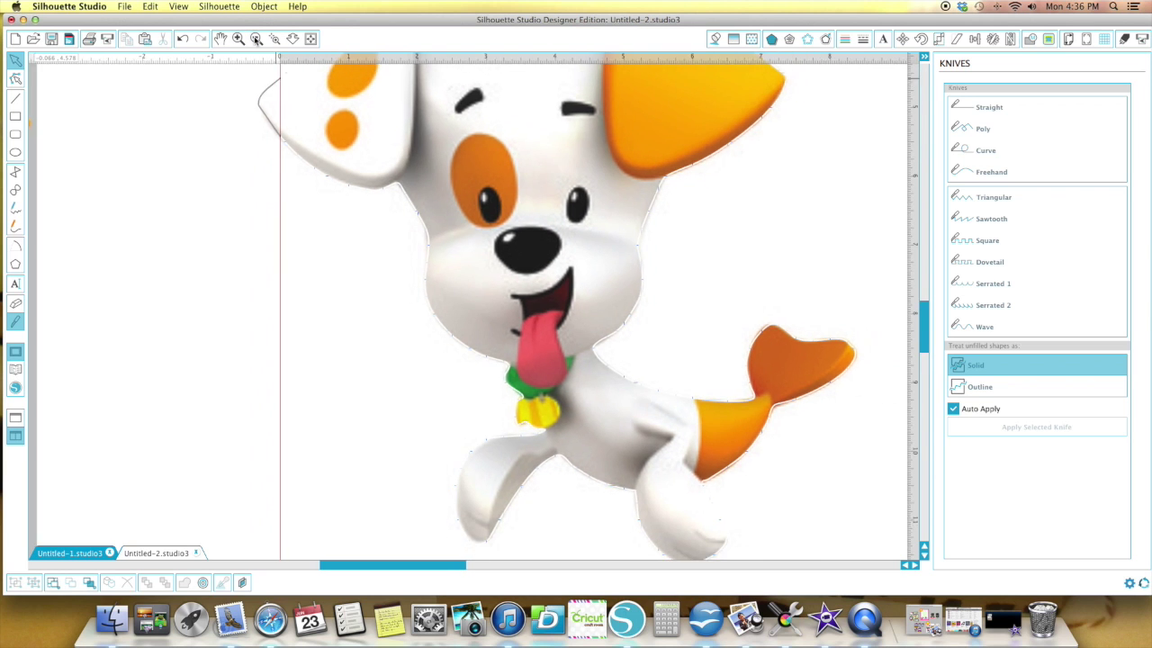
{"action": "left_click_drag", "start_coordinate": [739, 336], "coordinate": [746, 405]}
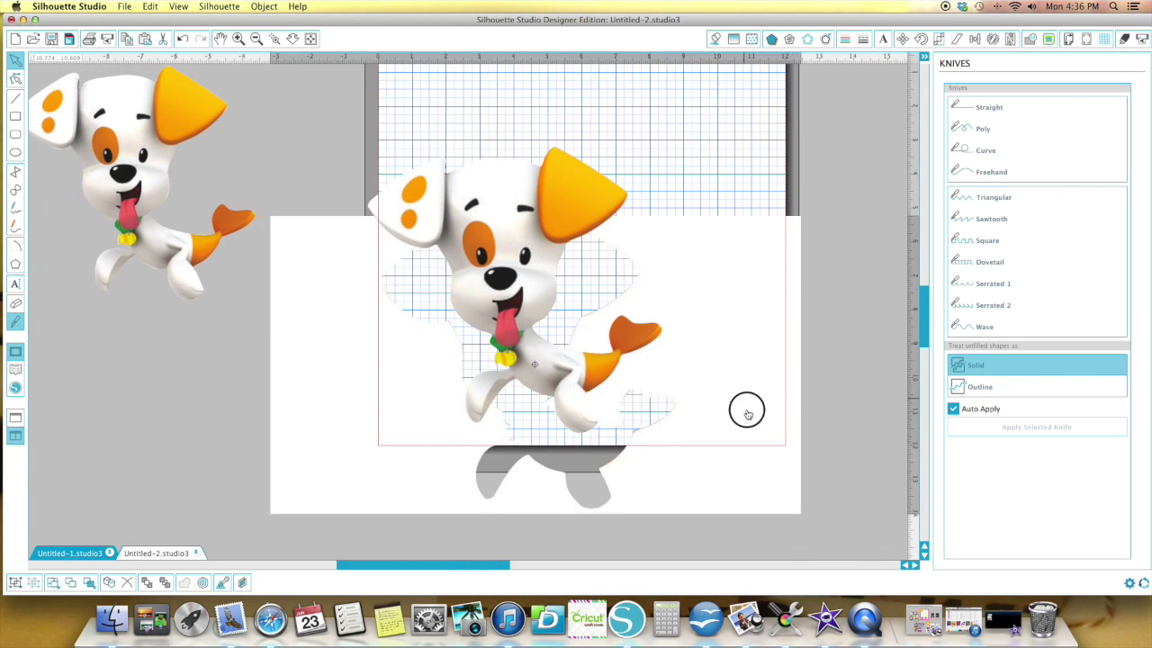
{"action": "right_click", "coordinate": [746, 405]}
{"action": "left_click", "coordinate": [775, 415]}
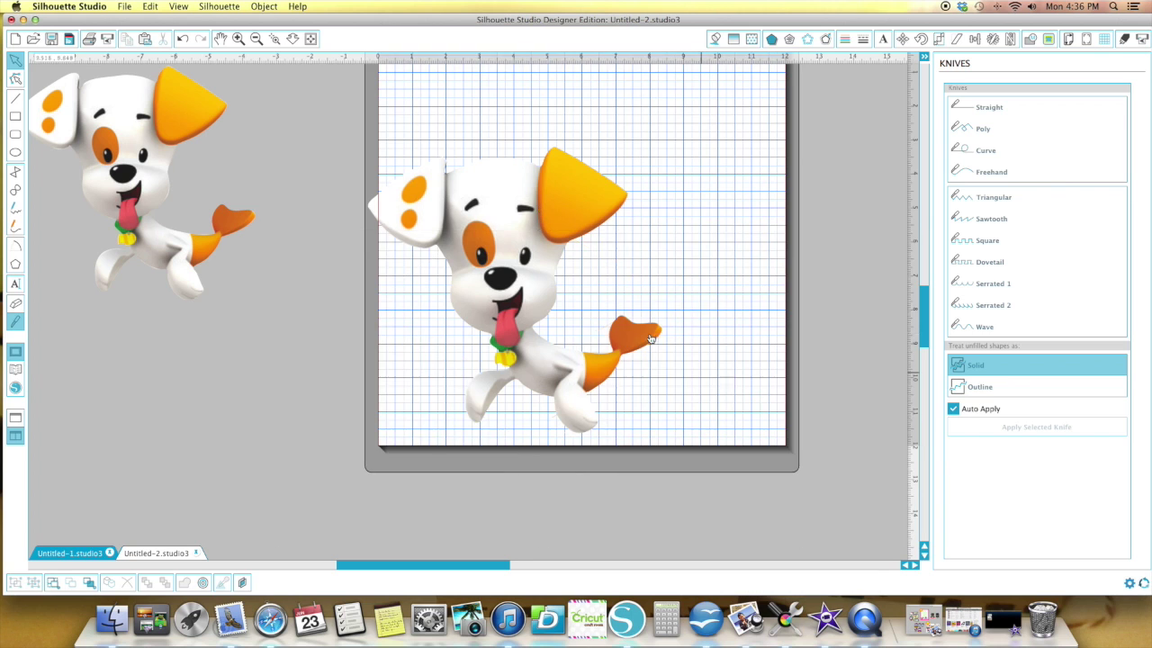
Move the cut-out puppy off the mat to just below the earlier puppy cut-out
{"action": "left_click_drag", "start_coordinate": [656, 324], "coordinate": [353, 476]}
{"action": "scroll", "coordinate": [442, 491], "scroll_direction": "down", "scroll_amount": 2}
{"action": "scroll", "coordinate": [442, 491], "scroll_direction": "left", "scroll_amount": 1}
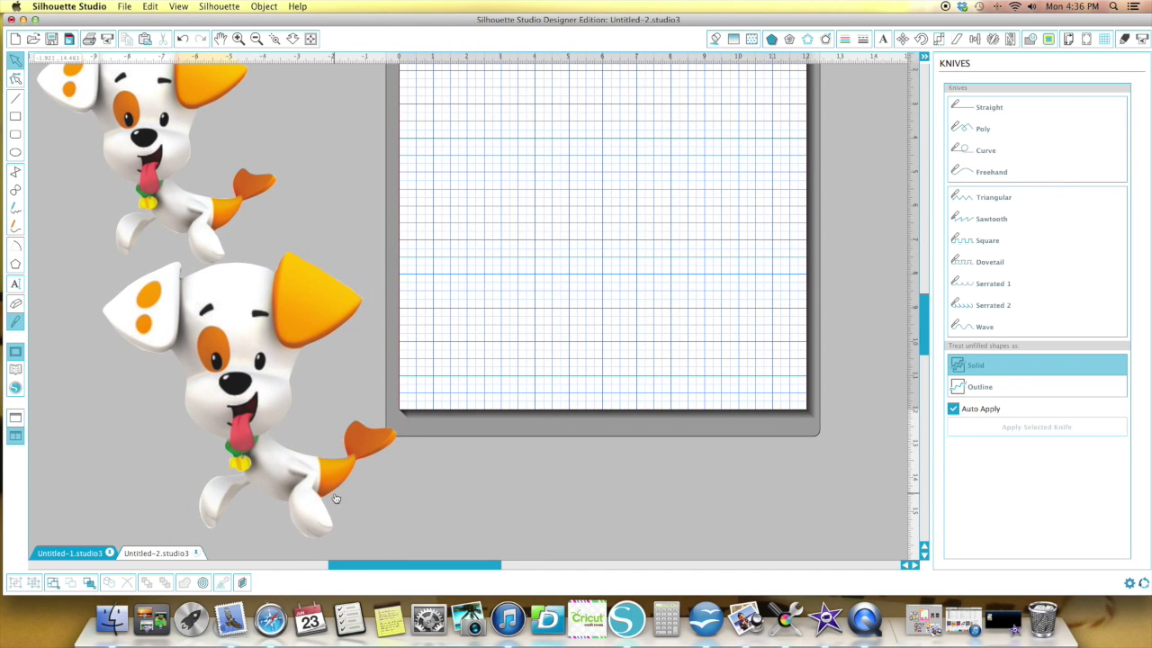
Place the cut-out puppy on the mat to check its edges against the grid, and return it below the earlier puppy
{"action": "left_click_drag", "start_coordinate": [315, 524], "coordinate": [618, 329]}
{"action": "scroll", "coordinate": [716, 401], "scroll_direction": "up", "scroll_amount": 2}
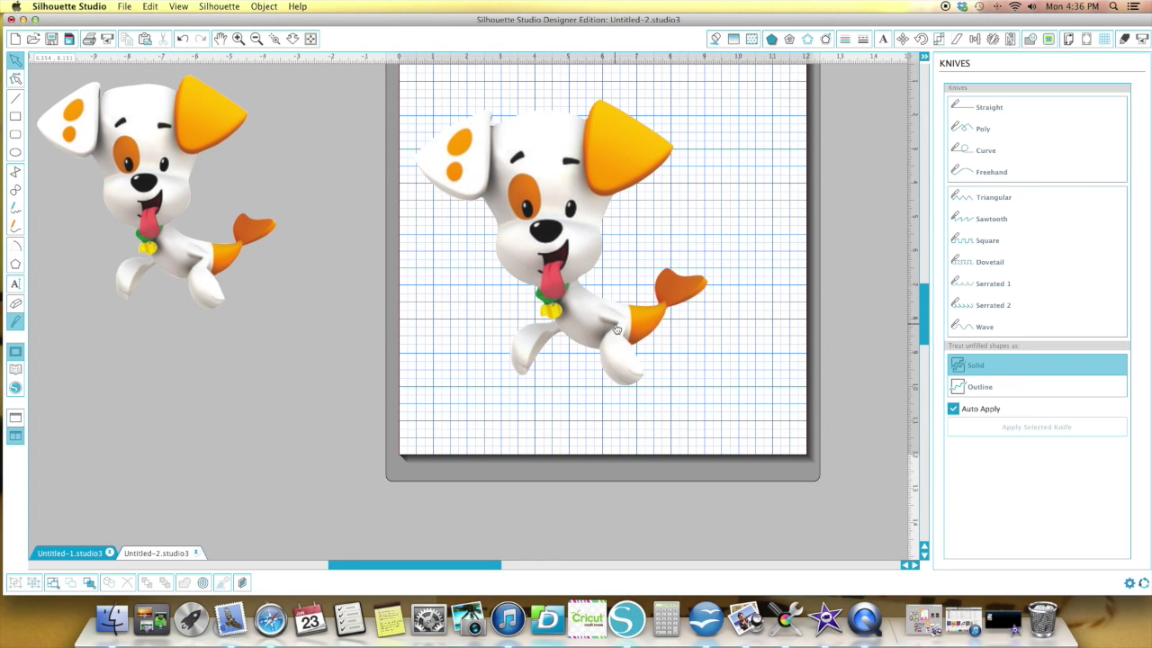
{"action": "left_click_drag", "start_coordinate": [522, 192], "coordinate": [305, 408]}
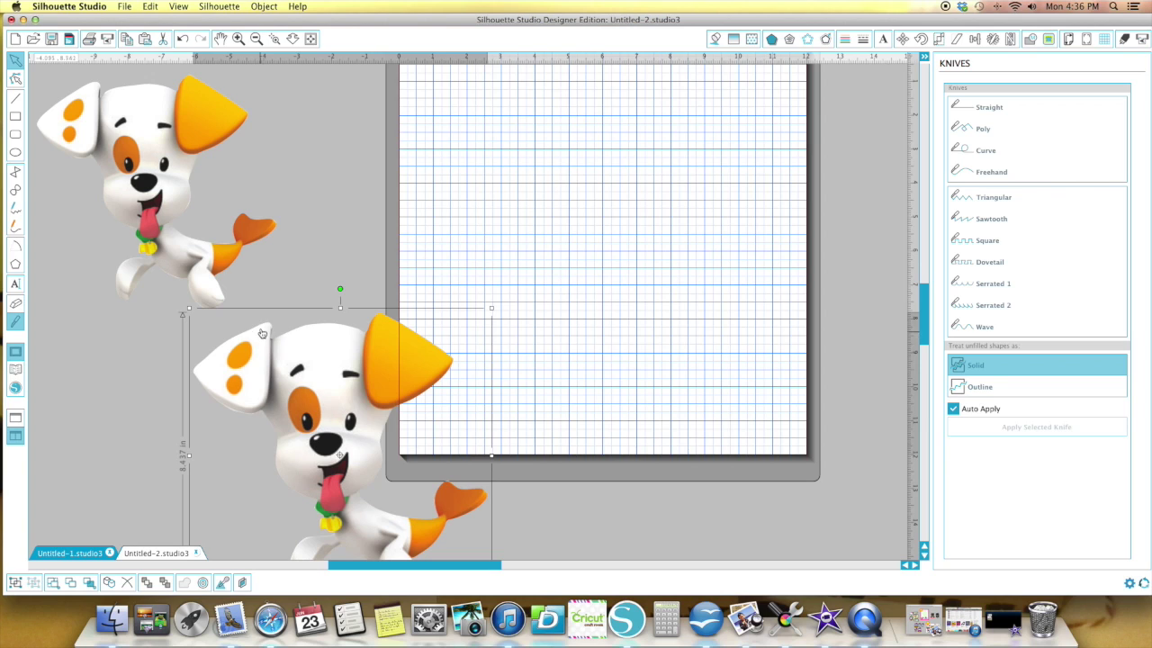
Move the large cut-out puppy aside and delete the tiny stray piece below the earlier puppy
{"action": "left_click", "coordinate": [981, 112]}
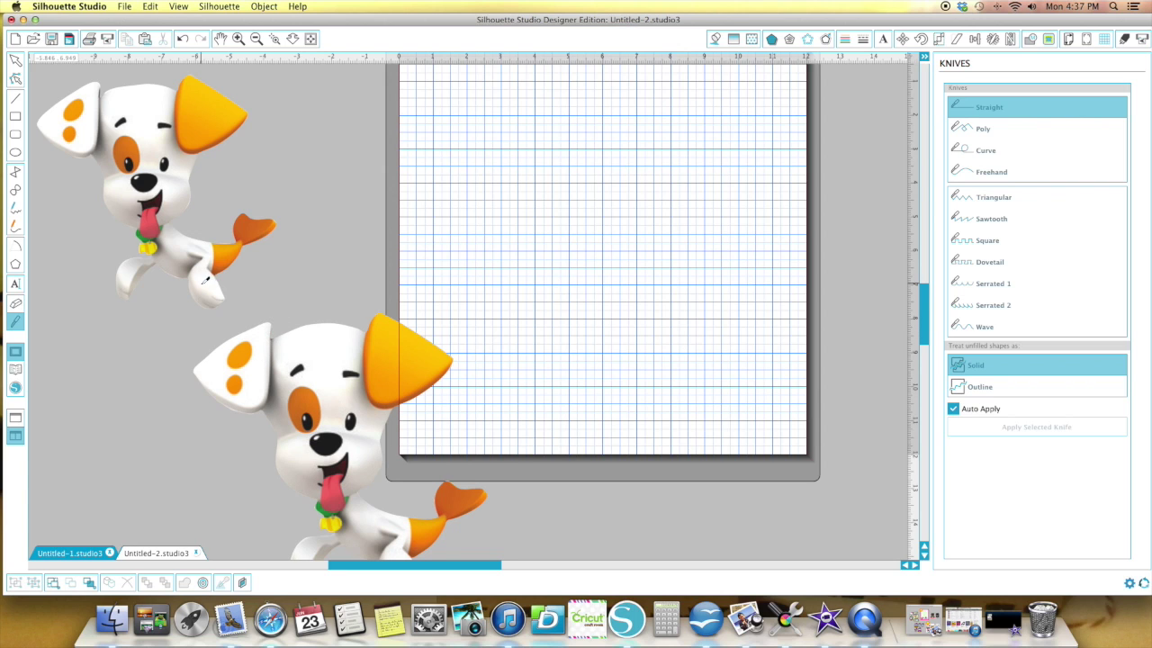
{"action": "left_click", "coordinate": [13, 62]}
{"action": "left_click_drag", "start_coordinate": [319, 349], "coordinate": [359, 308]}
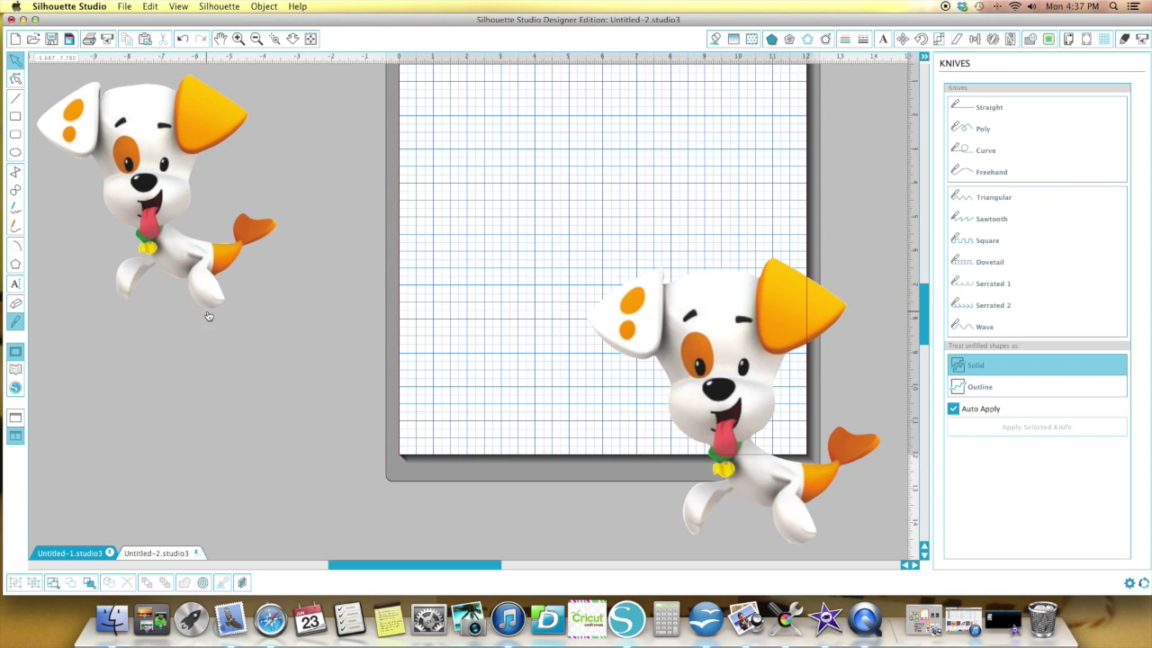
{"action": "left_click_drag", "start_coordinate": [227, 313], "coordinate": [324, 385]}
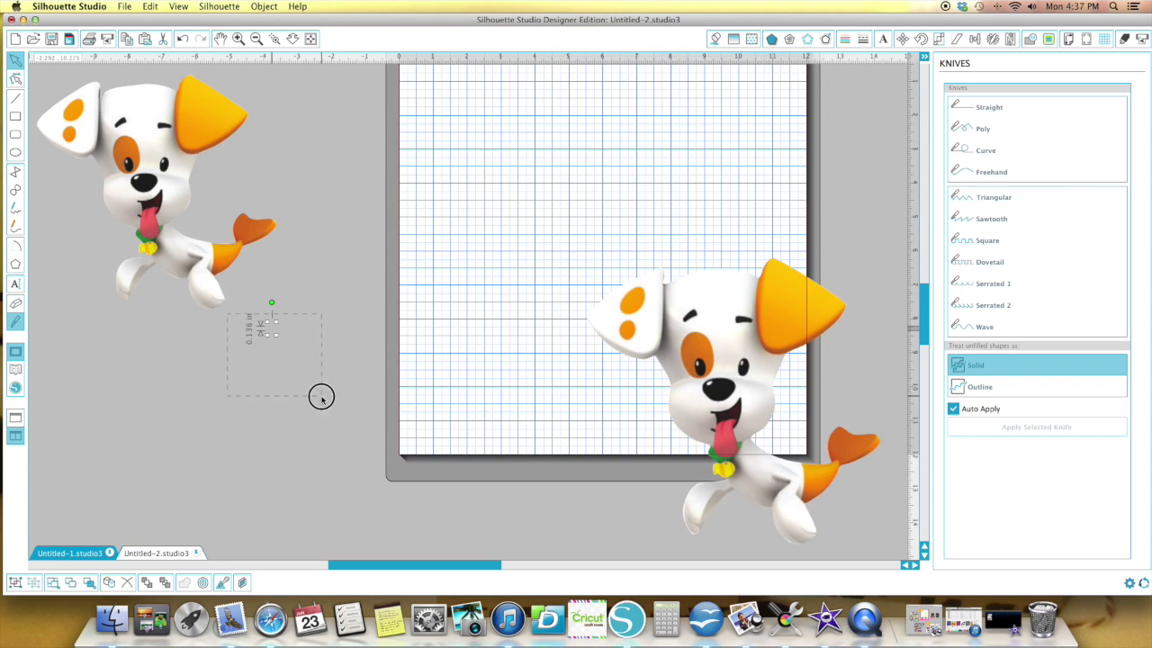
{"action": "key", "text": "Delete"}
Move the large puppy over the mat's lower left corner and add a rounded 0.125 in offset around it
{"action": "left_click_drag", "start_coordinate": [733, 402], "coordinate": [415, 417]}
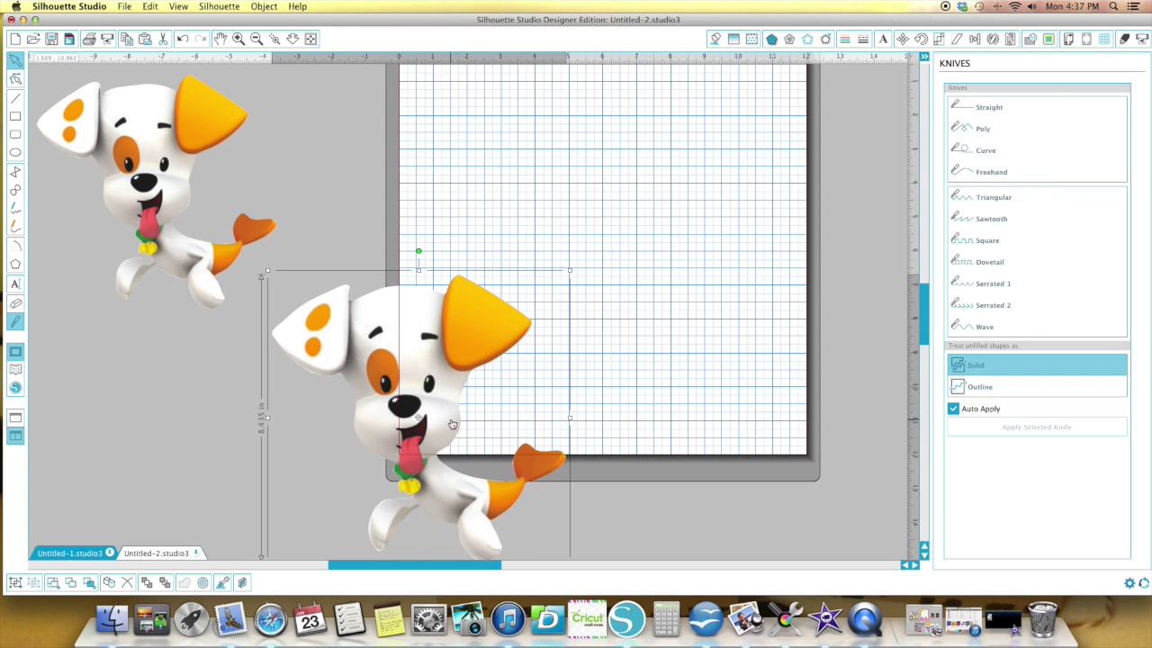
{"action": "left_click_drag", "start_coordinate": [443, 417], "coordinate": [439, 356]}
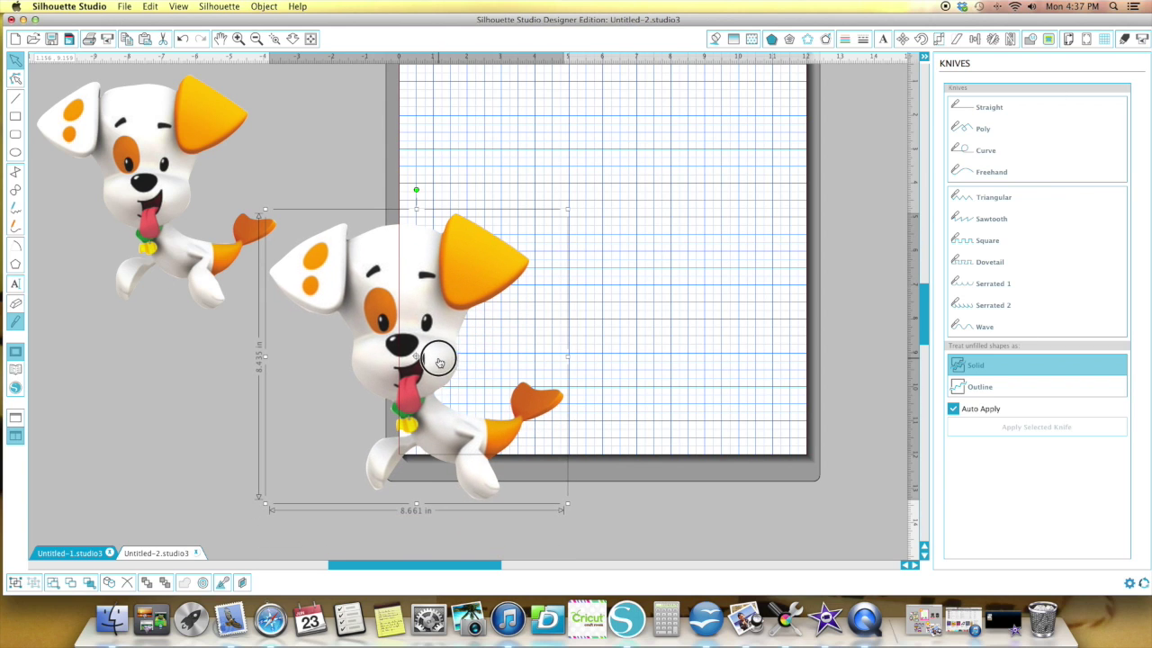
{"action": "left_click", "coordinate": [202, 582]}
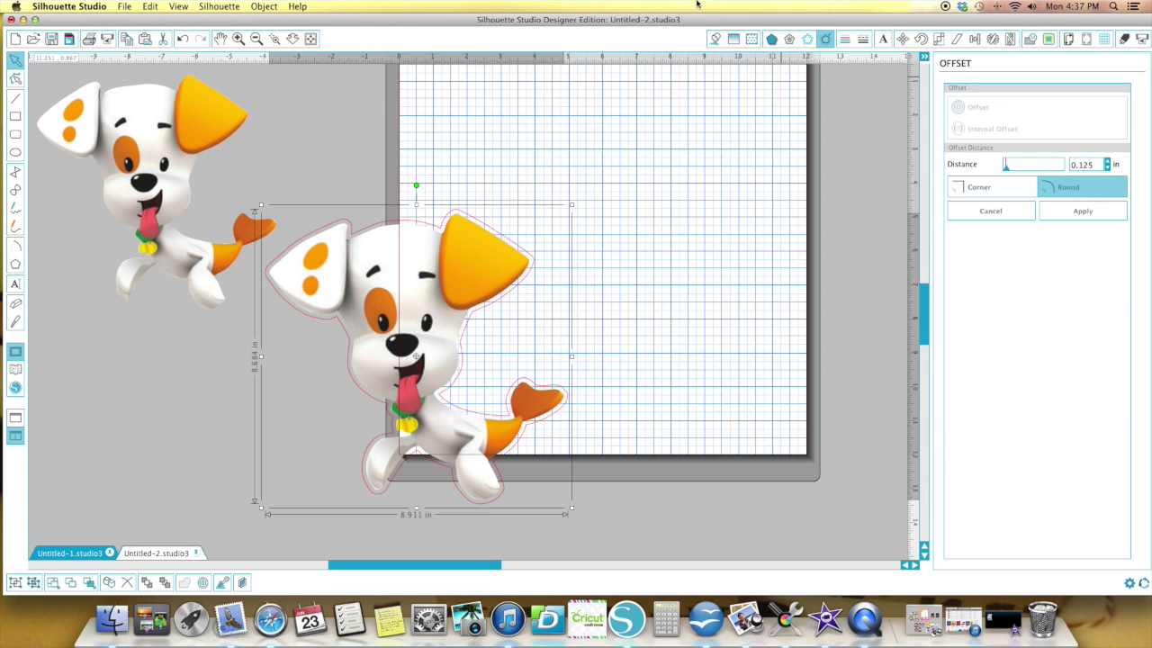
Fill the offset shape around the puppy with black and check the border up close
{"action": "left_click", "coordinate": [714, 40]}
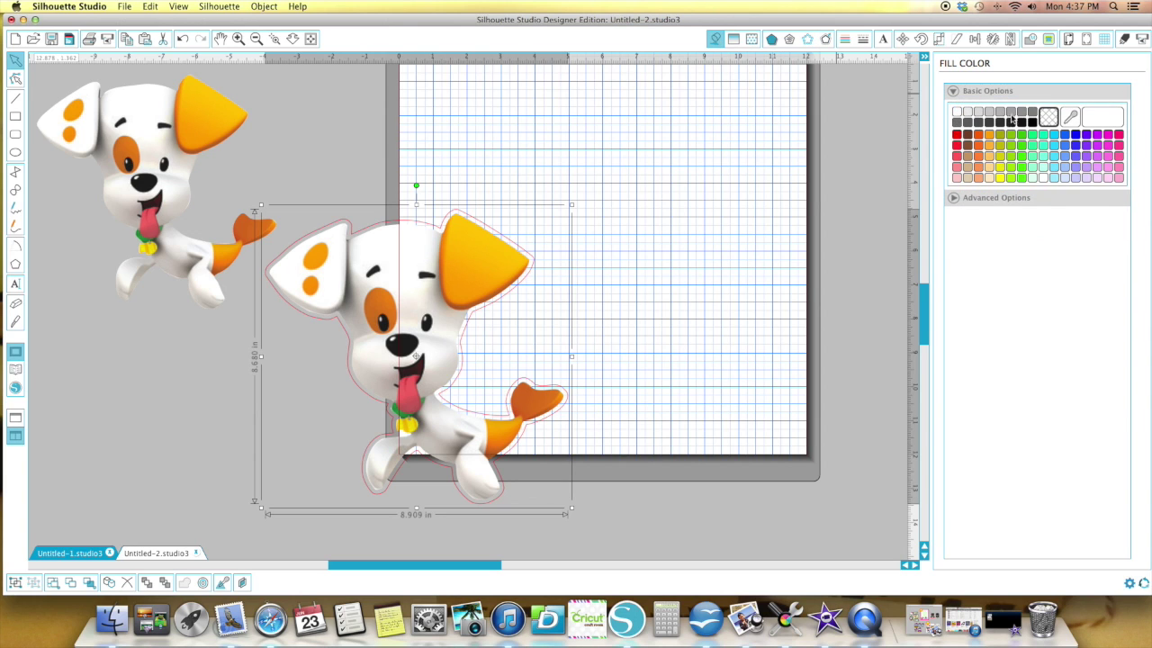
{"action": "left_click", "coordinate": [1032, 122]}
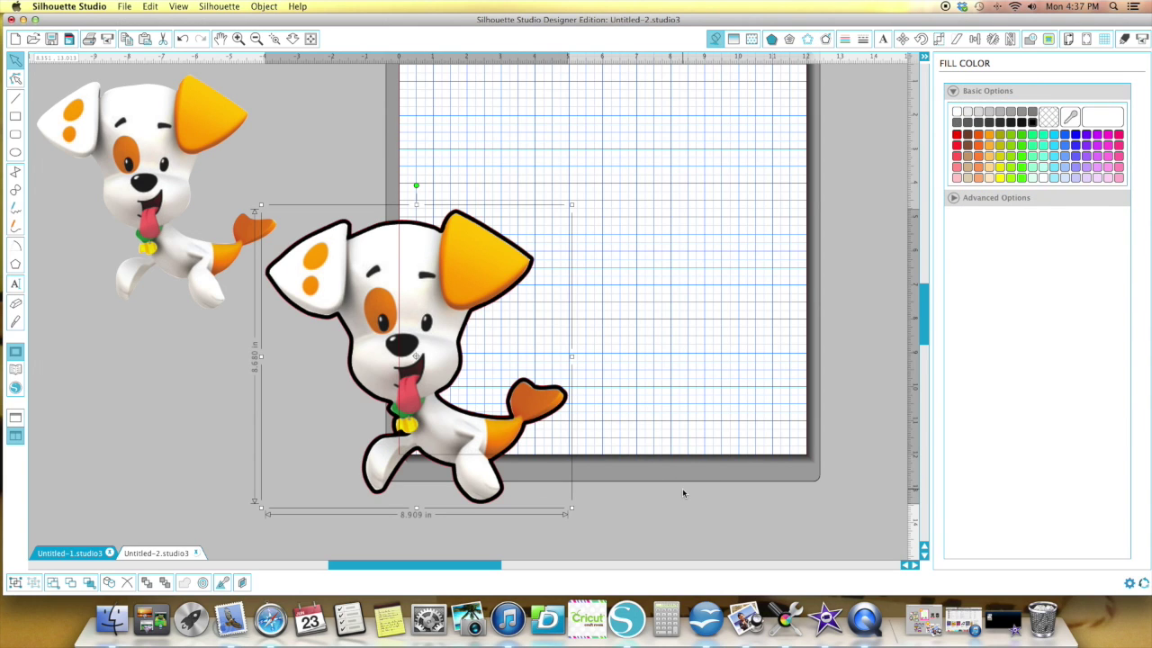
{"action": "left_click", "coordinate": [238, 39]}
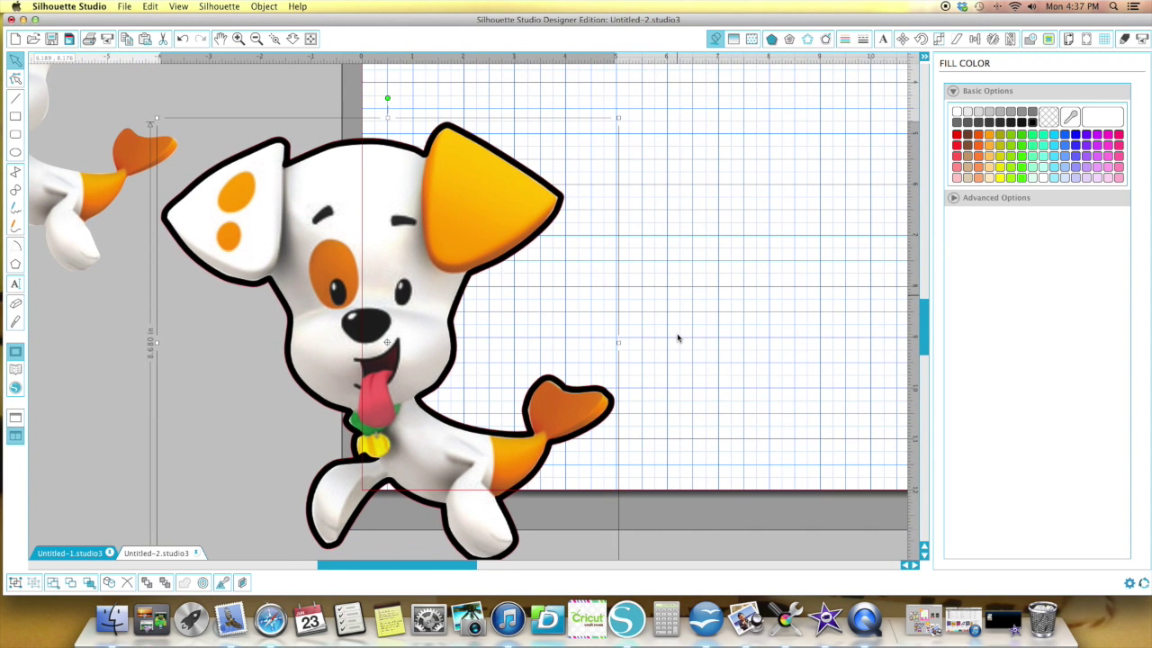
{"action": "scroll", "coordinate": [678, 338], "scroll_direction": "down", "scroll_amount": 1}
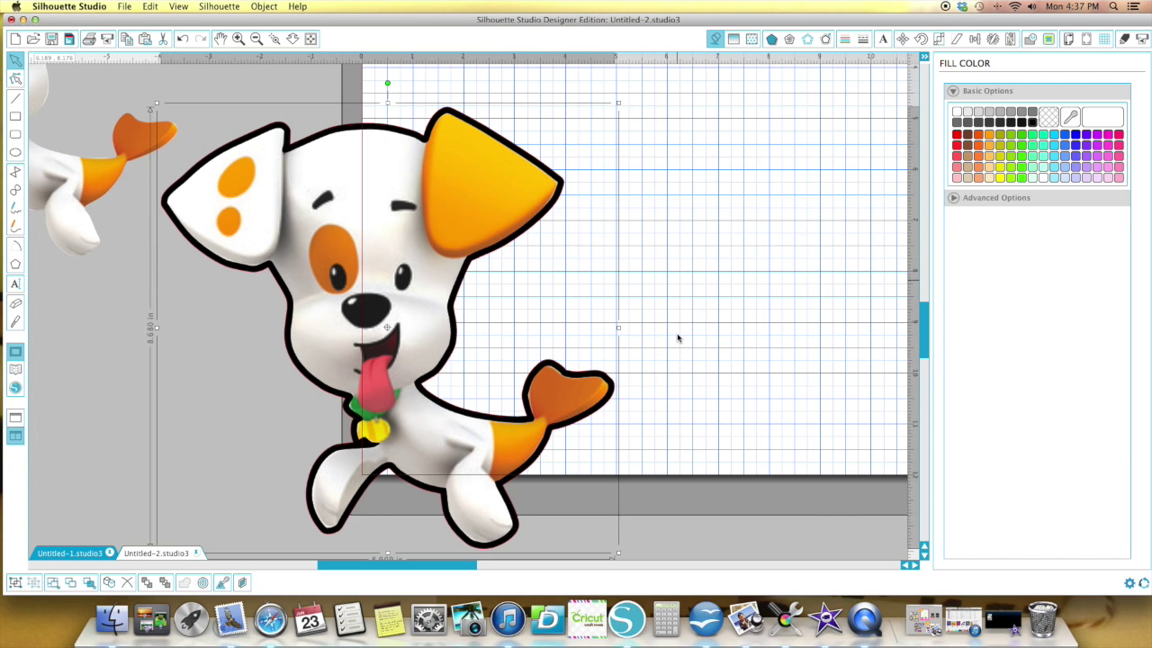
{"action": "scroll", "coordinate": [678, 338], "scroll_direction": "down", "scroll_amount": 1}
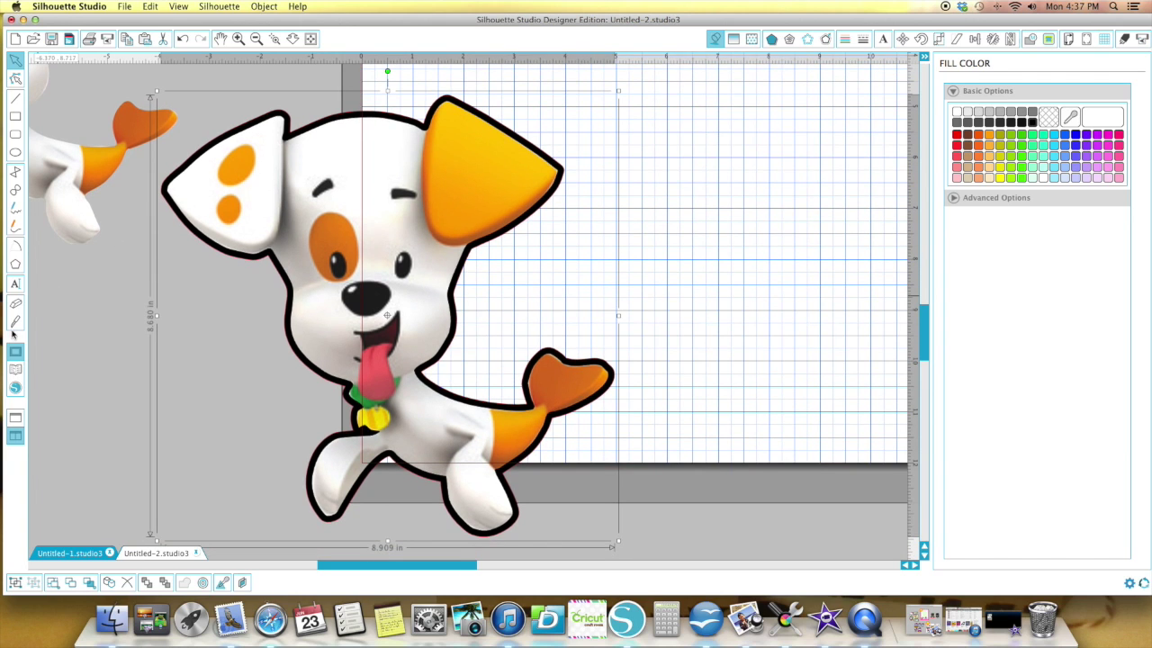
Activate the knife tool with the Curve type
{"action": "left_click", "coordinate": [15, 322]}
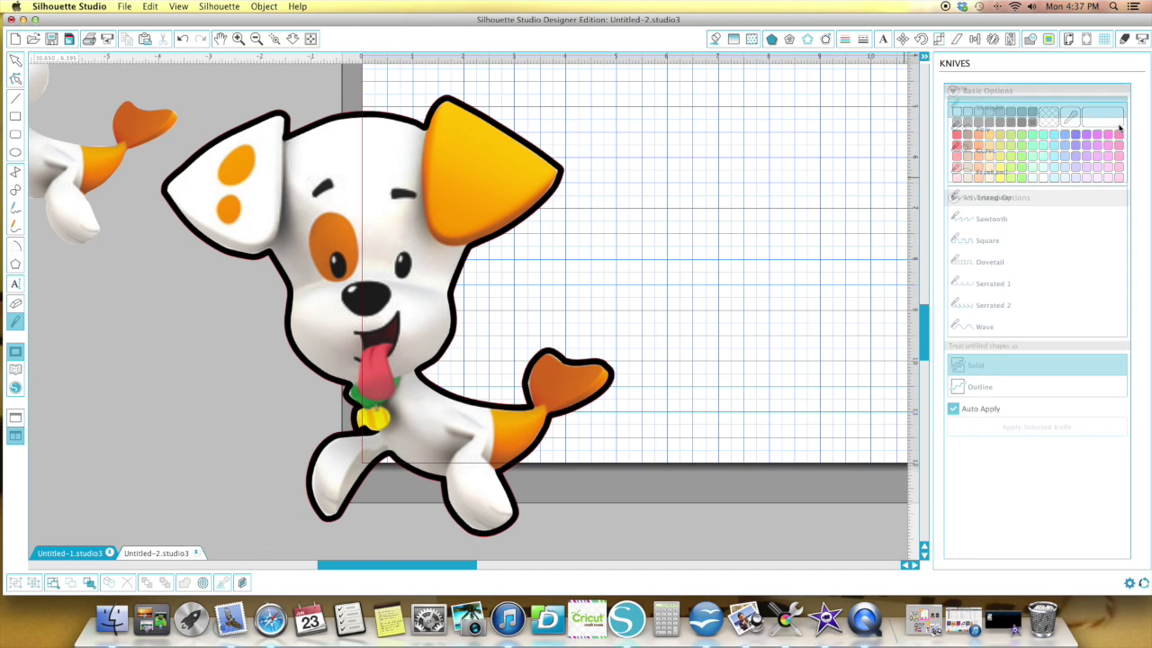
{"action": "left_click", "coordinate": [984, 153]}
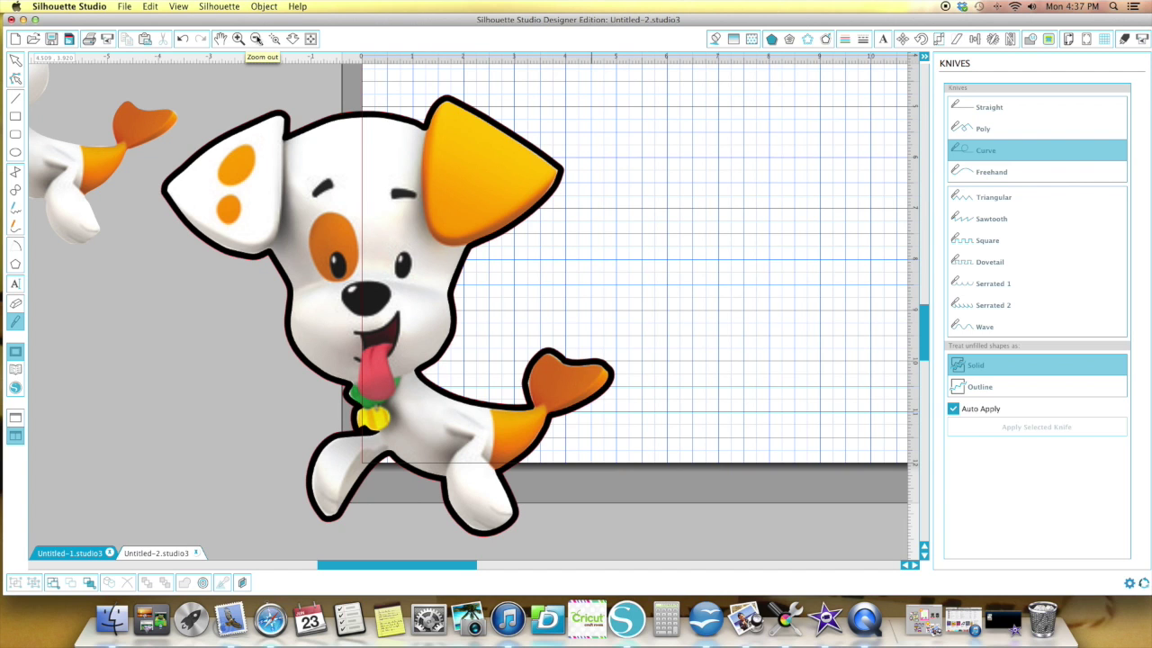
Move the black-bordered puppy together with its offset to the middle of the mat
{"action": "left_click", "coordinate": [256, 39]}
{"action": "left_click", "coordinate": [257, 39]}
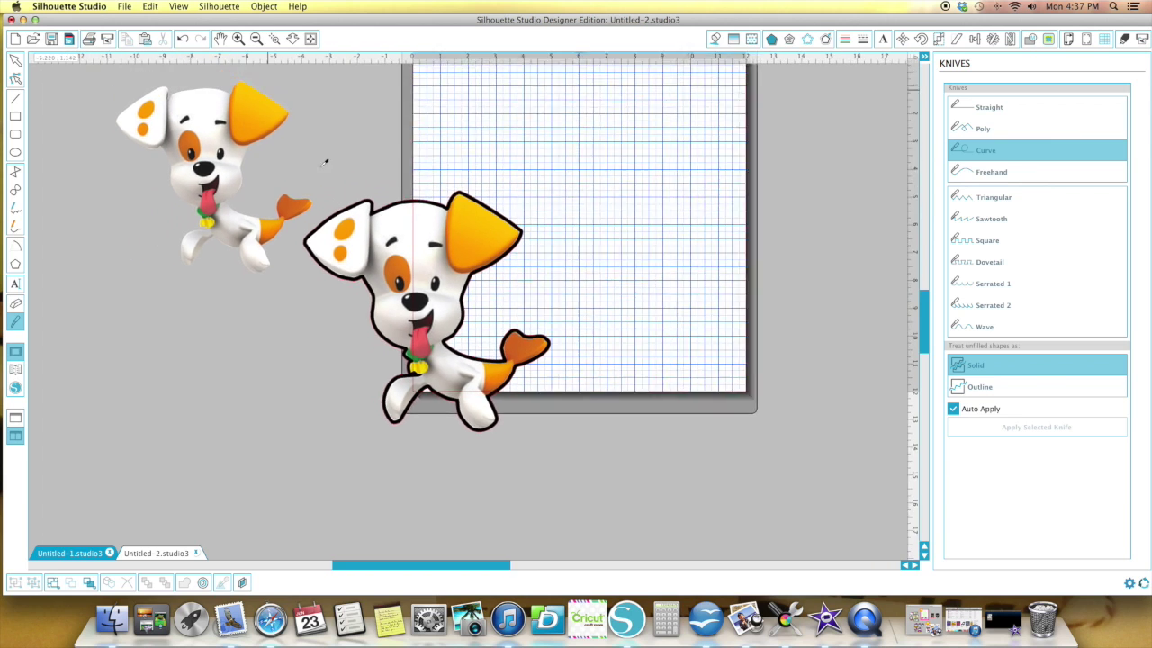
{"action": "scroll", "coordinate": [87, 123], "scroll_direction": "left", "scroll_amount": 2}
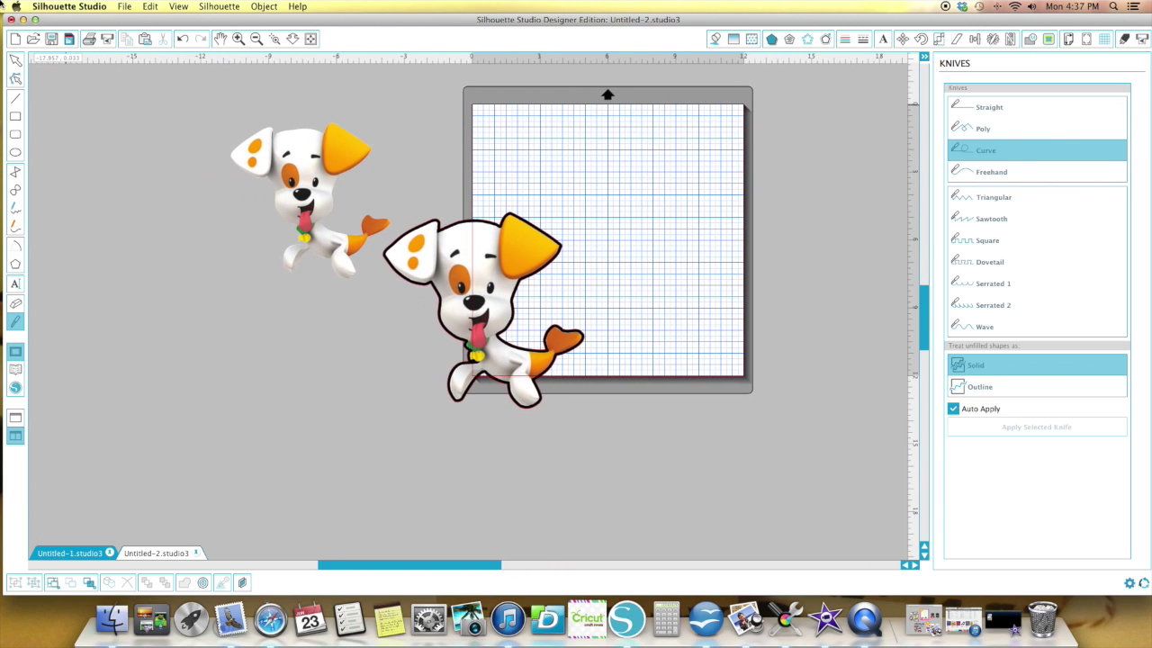
{"action": "left_click", "coordinate": [15, 61]}
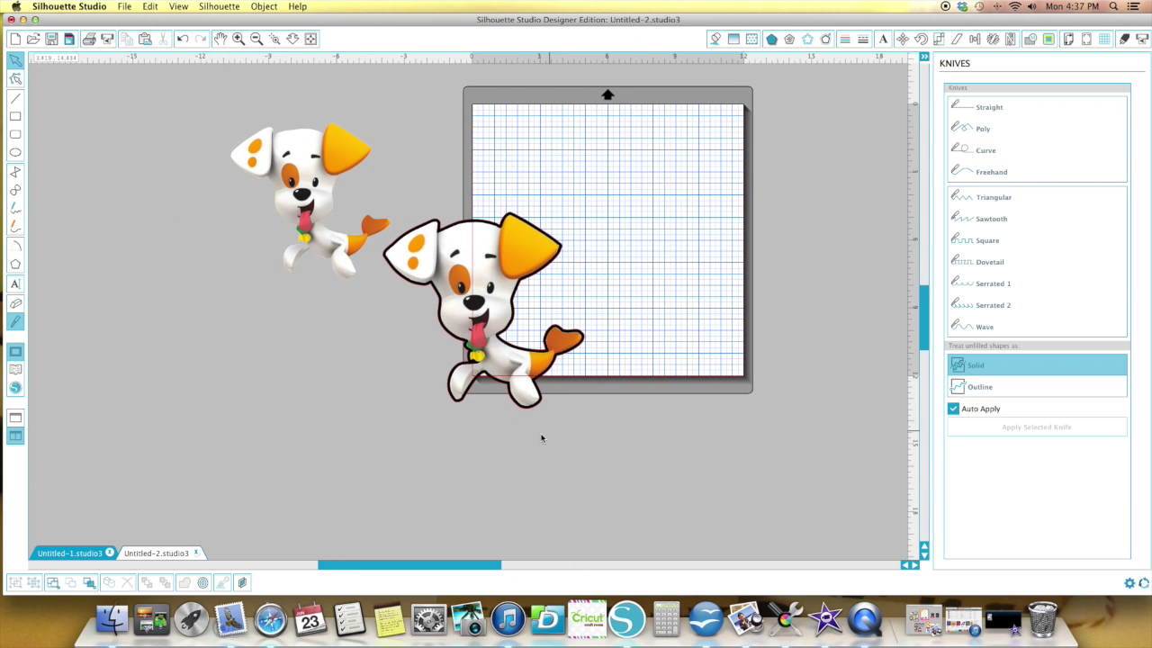
{"action": "left_click_drag", "start_coordinate": [472, 323], "coordinate": [615, 277]}
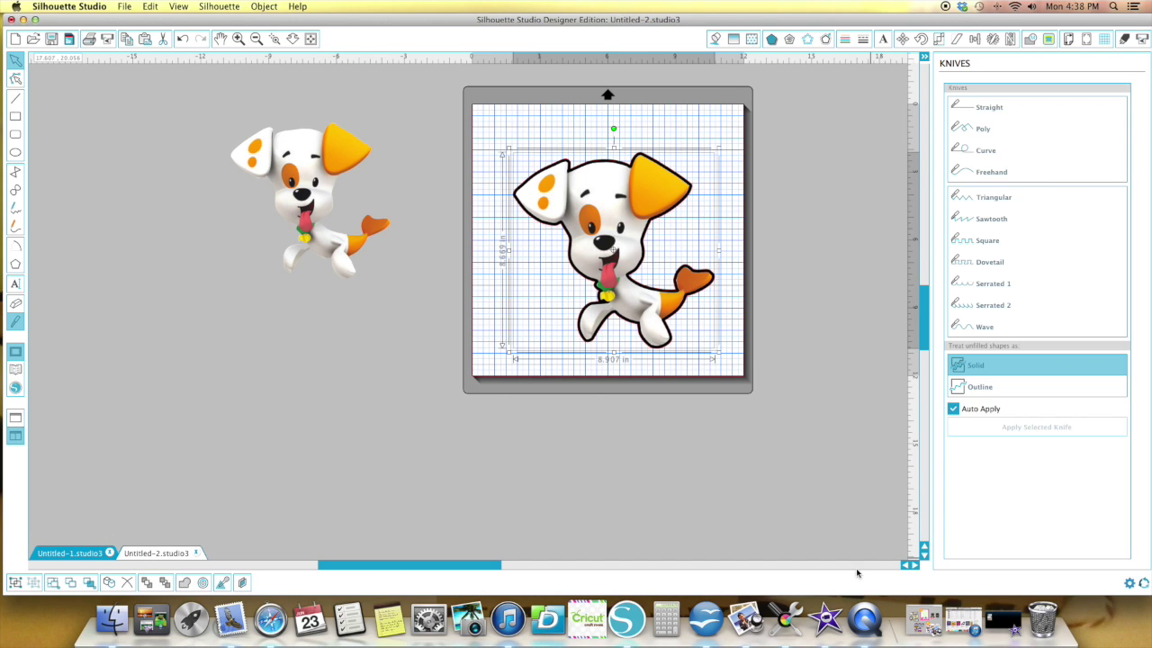
Quit QuickTime Player and enter "Bubble" as the name for the unsaved screen recording
{"action": "right_click", "coordinate": [864, 619]}
{"action": "left_click", "coordinate": [868, 580]}
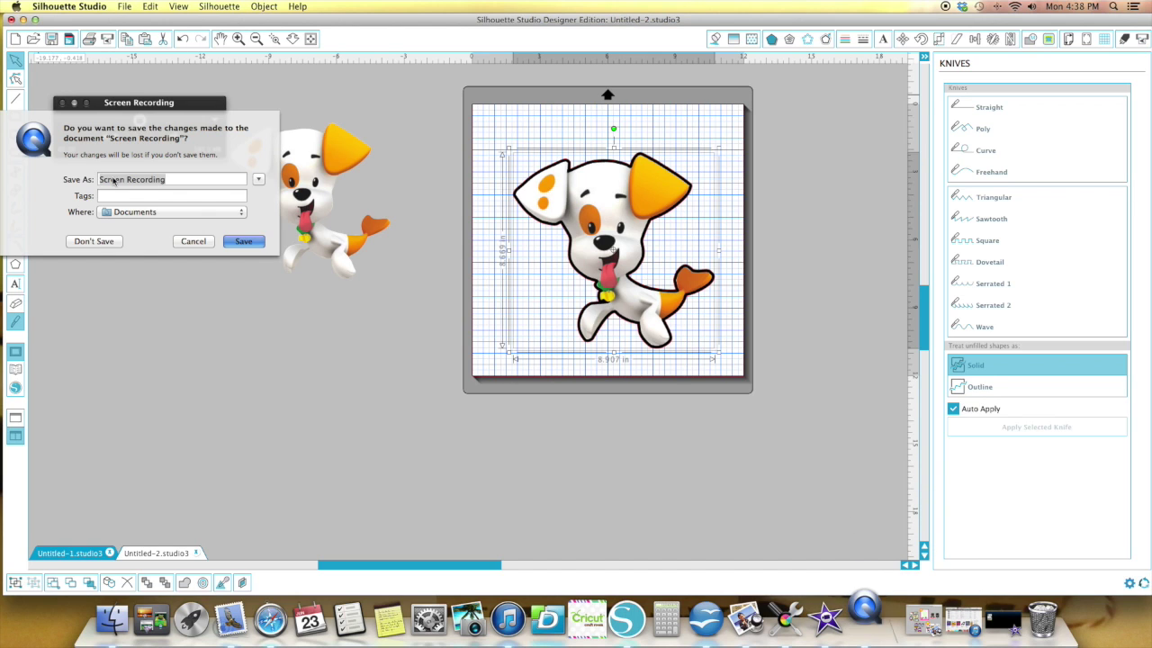
{"action": "right_click", "coordinate": [869, 615]}
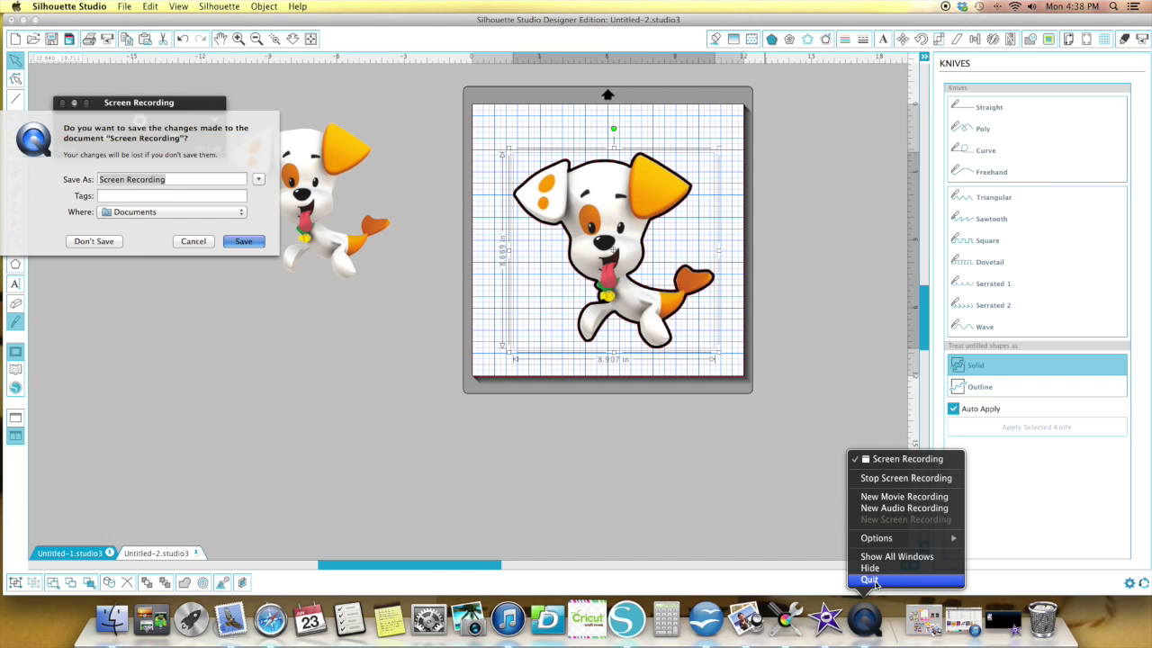
{"action": "left_click", "coordinate": [869, 580]}
{"action": "left_click", "coordinate": [167, 181]}
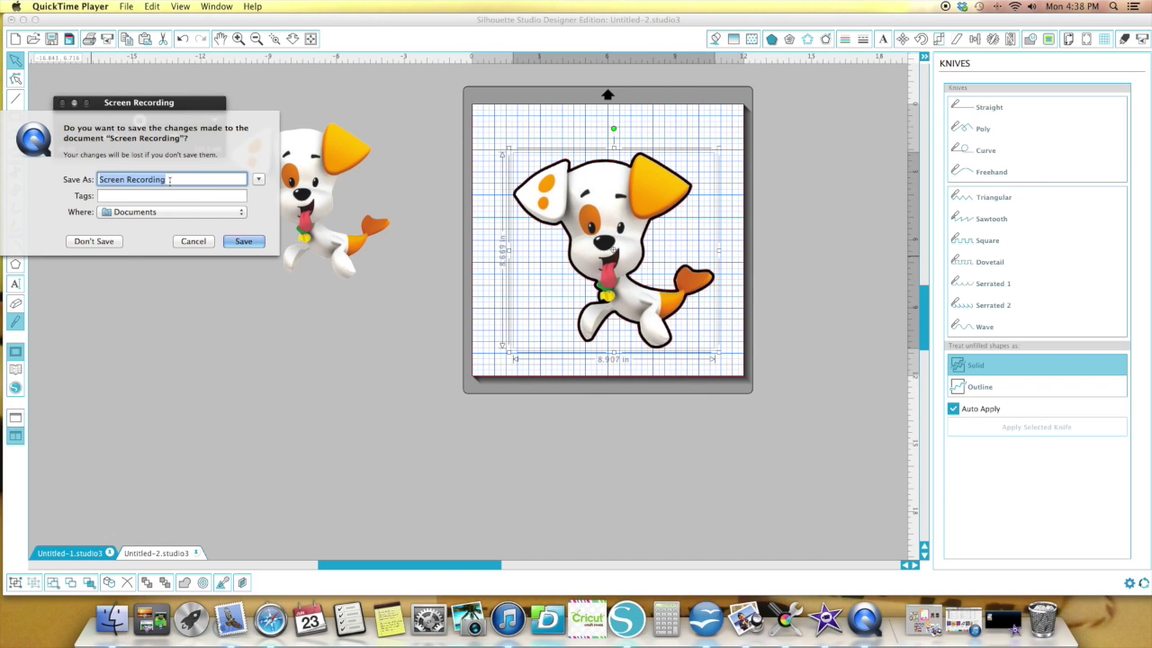
{"action": "type", "text": "Bubble"}
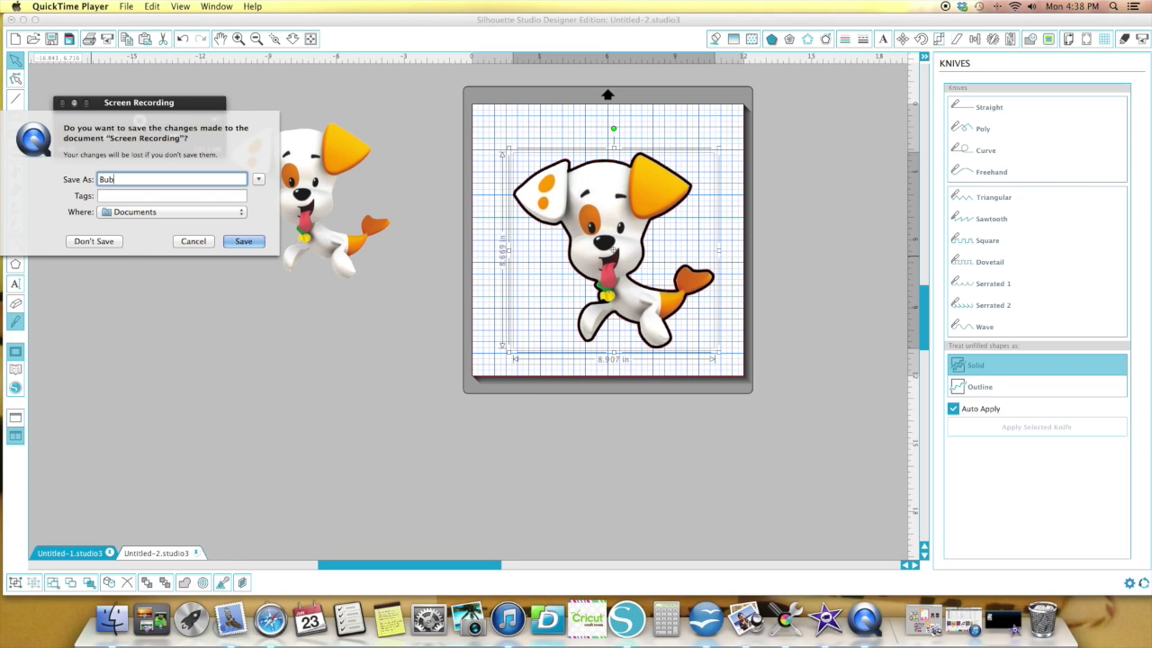